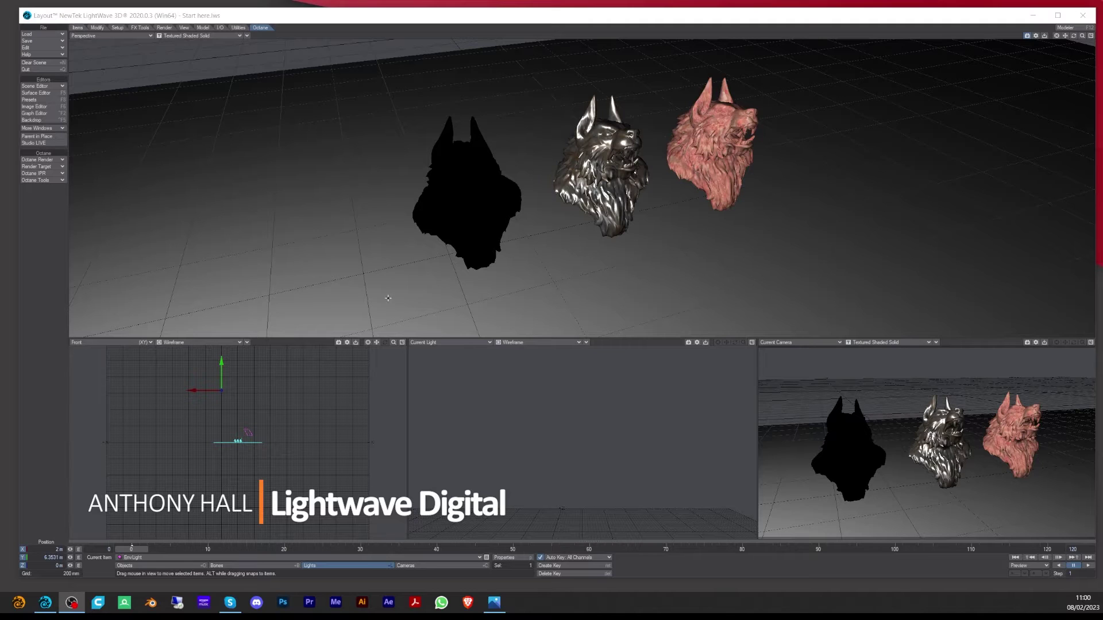
Preview the camera viewport with VPR and return it to Textured Shaded Solid.
left_click(871, 342)
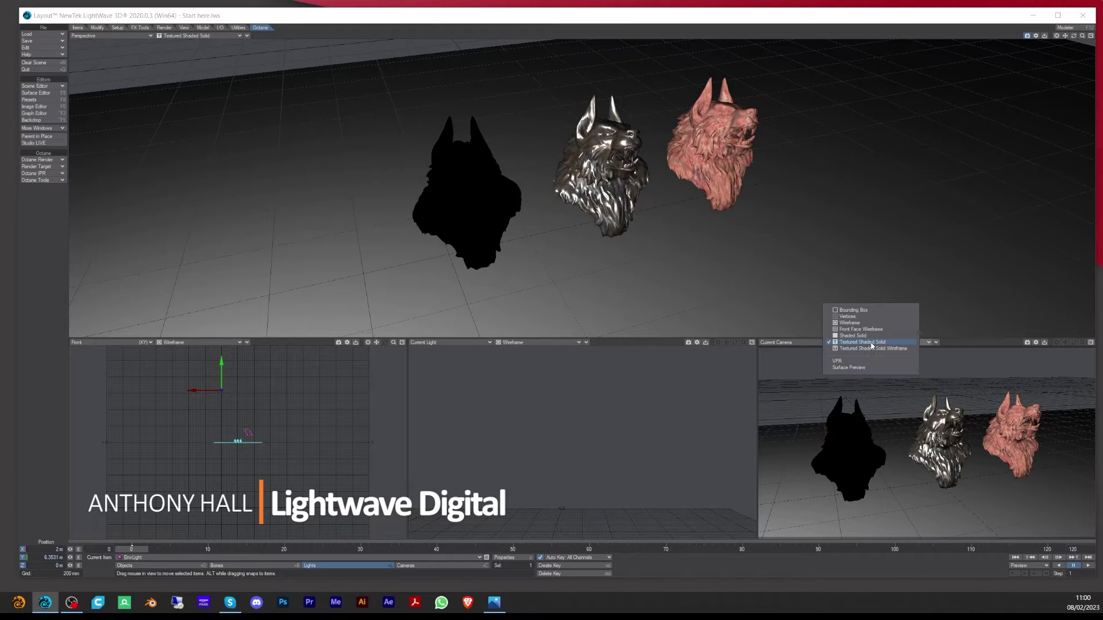
left_click(866, 362)
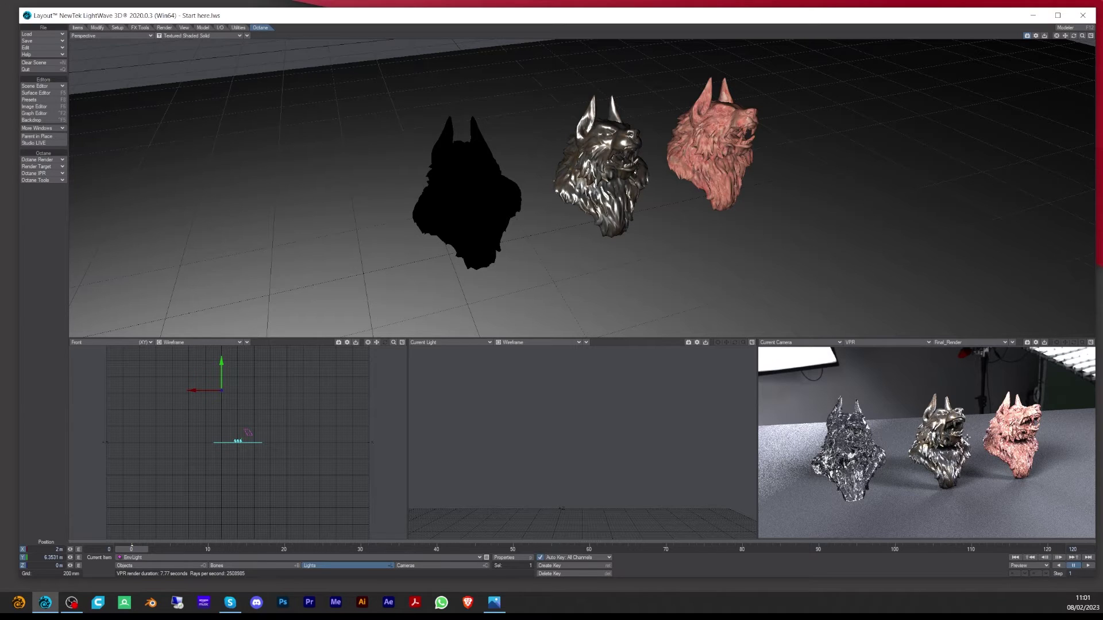
left_click(873, 341)
left_click(867, 328)
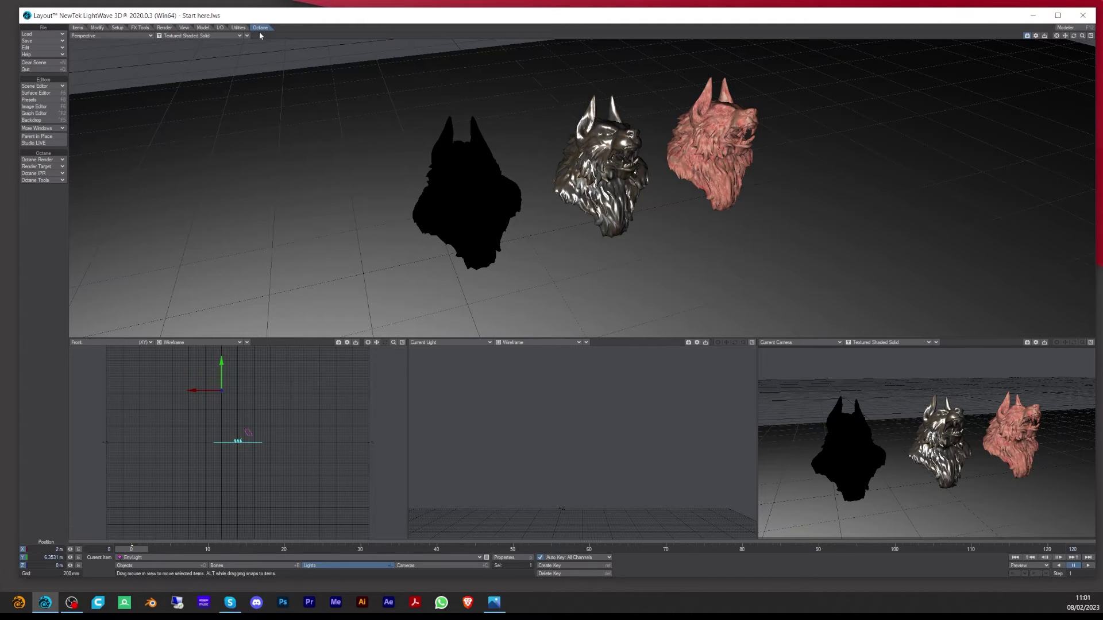
Enable the Octane plugin and open the IPR preview of the scene.
left_click(51, 160)
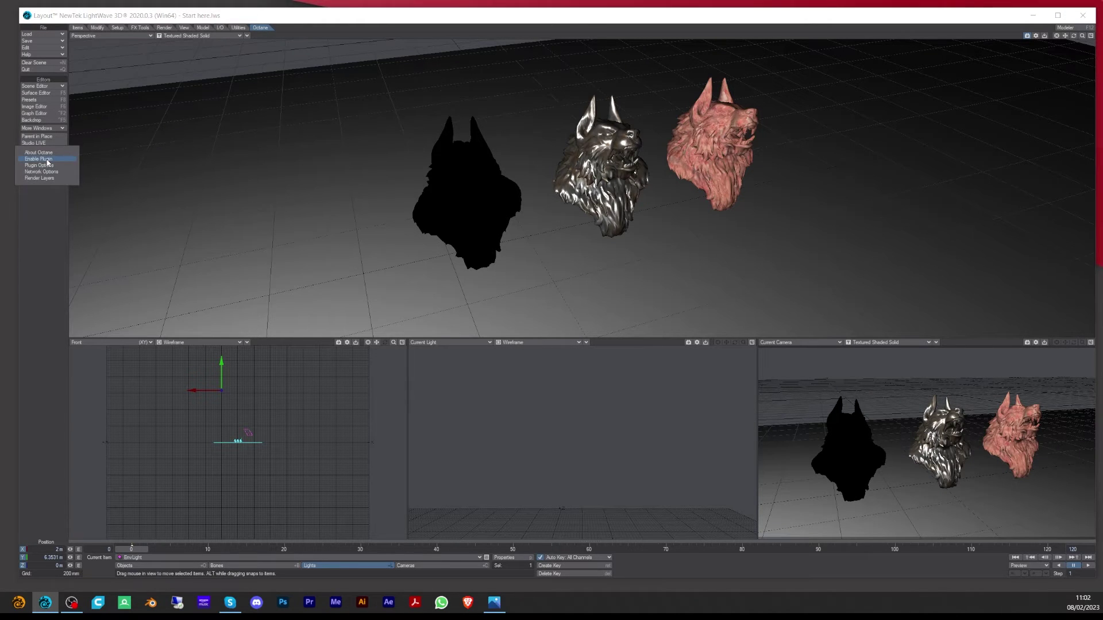
left_click(48, 159)
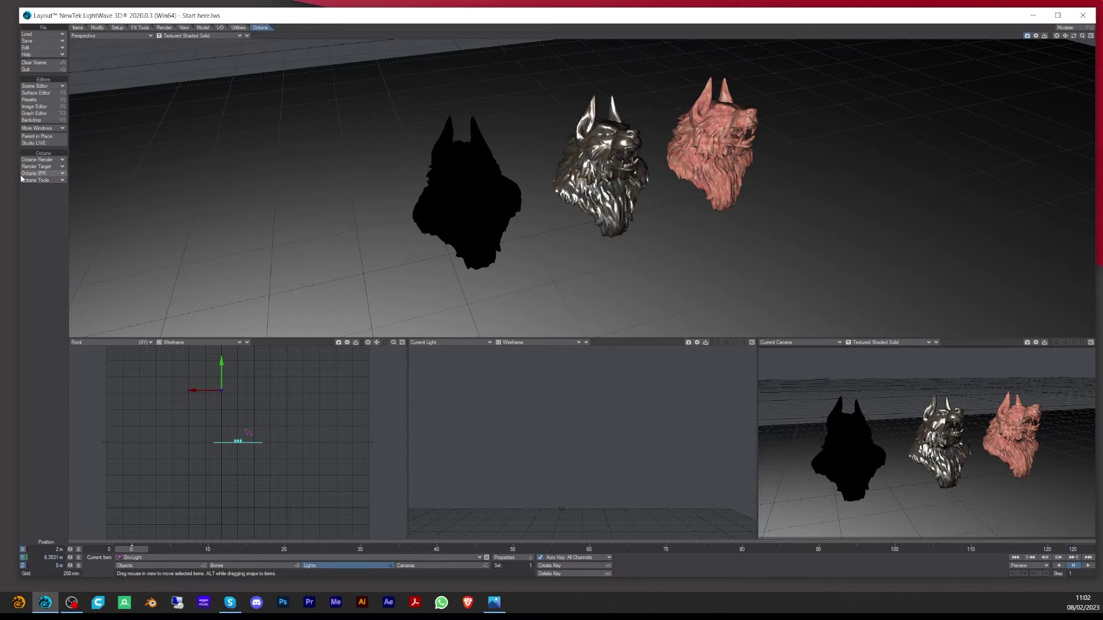
left_click(58, 175)
left_click(52, 183)
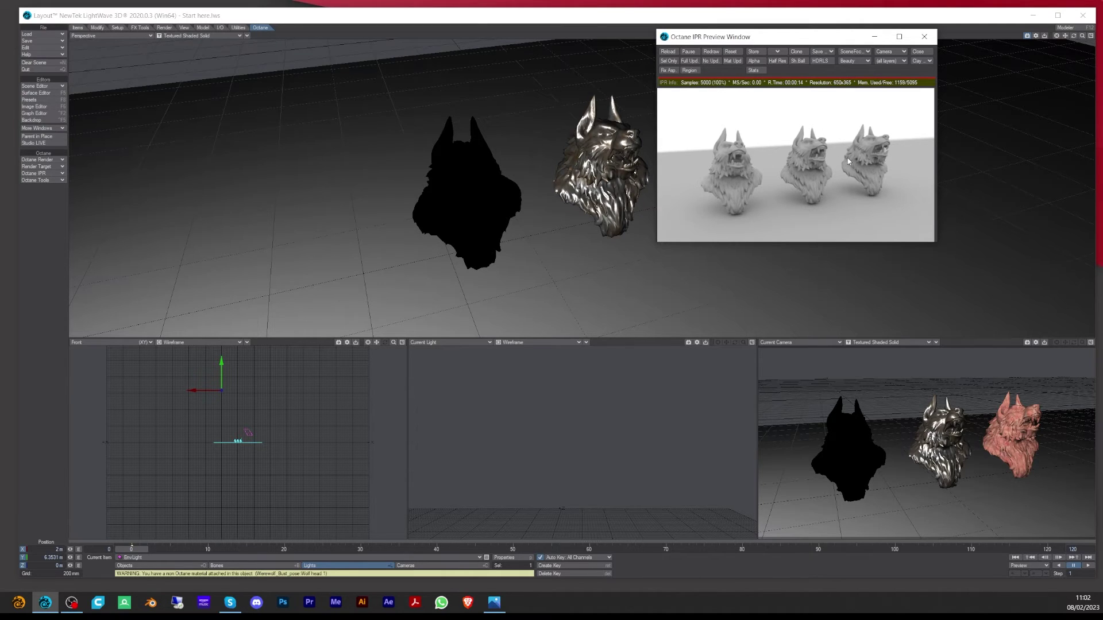
Open the Octane RenderTarget in the node editor and move its node further into the workspace.
left_click(46, 160)
left_click(33, 167)
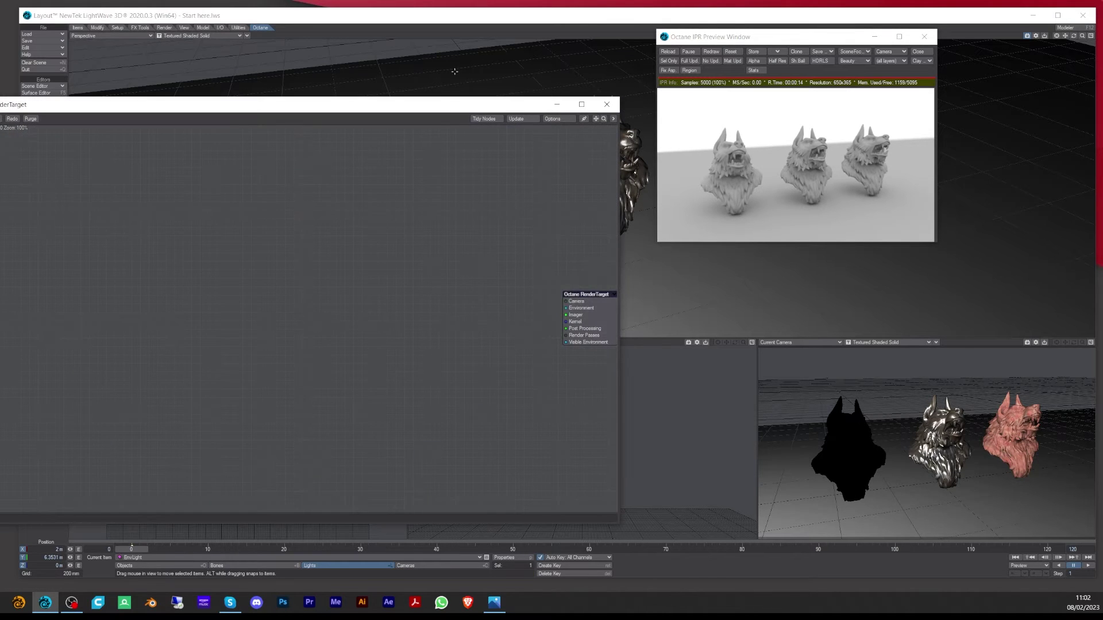
left_click_drag(422, 109, 590, 66)
left_click_drag(763, 279, 689, 266)
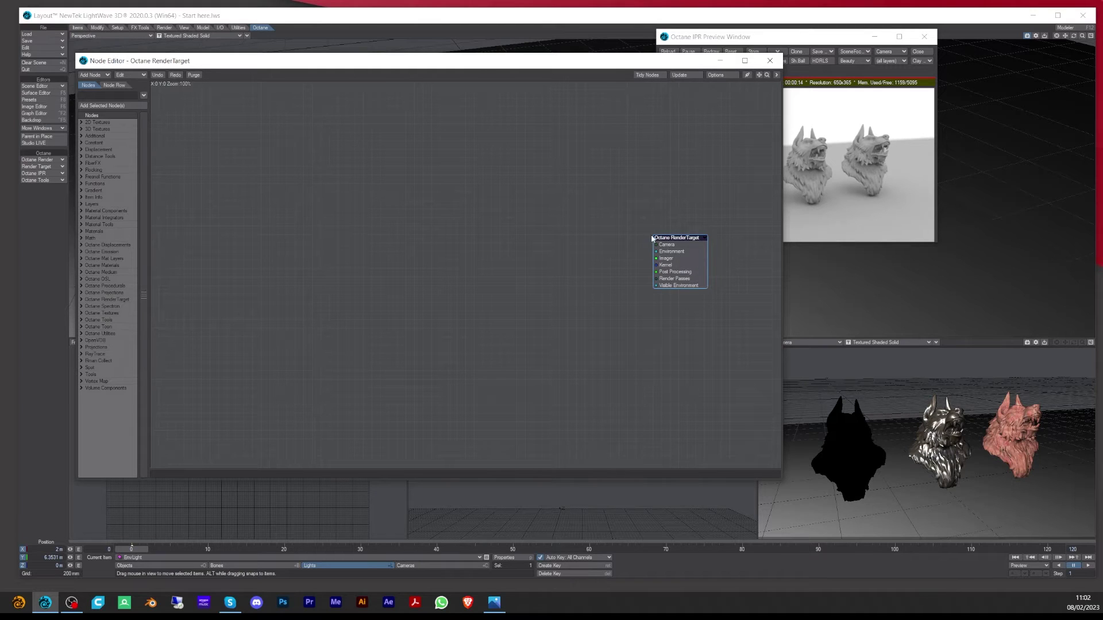
Generate the Default Setup nodes for the Octane RenderTarget and tidy the node layout.
right_click(692, 263)
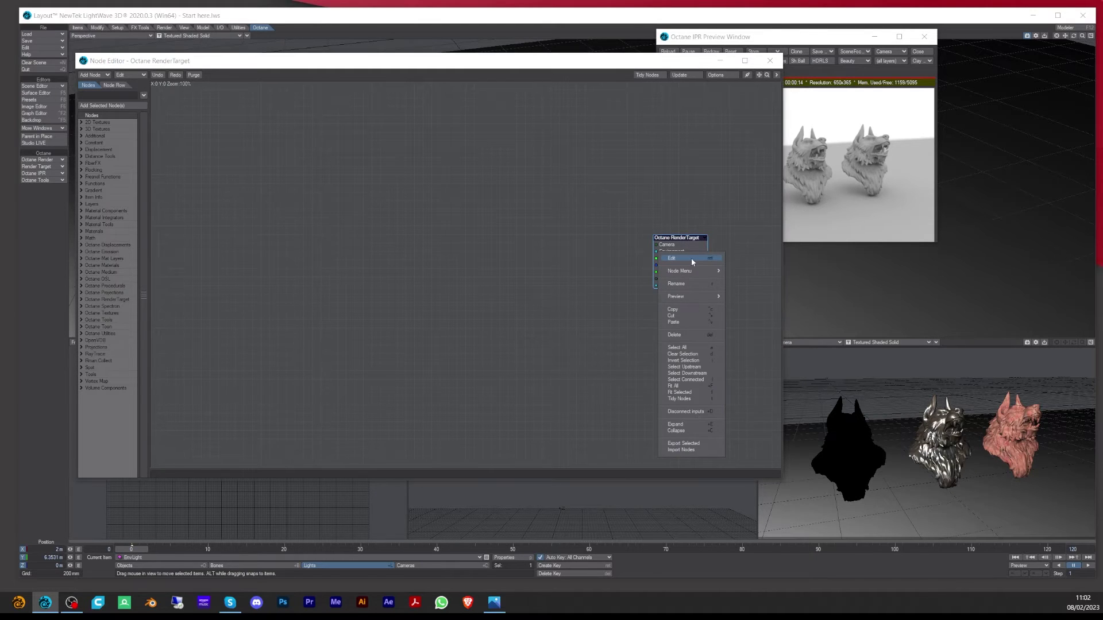
mouse_move(689, 270)
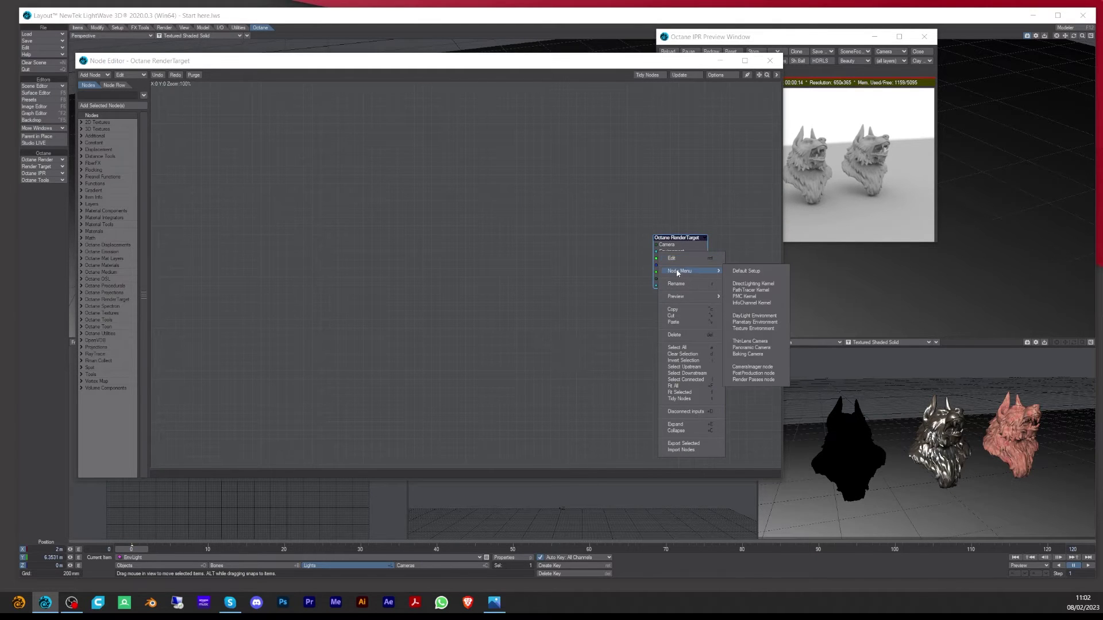
left_click(756, 270)
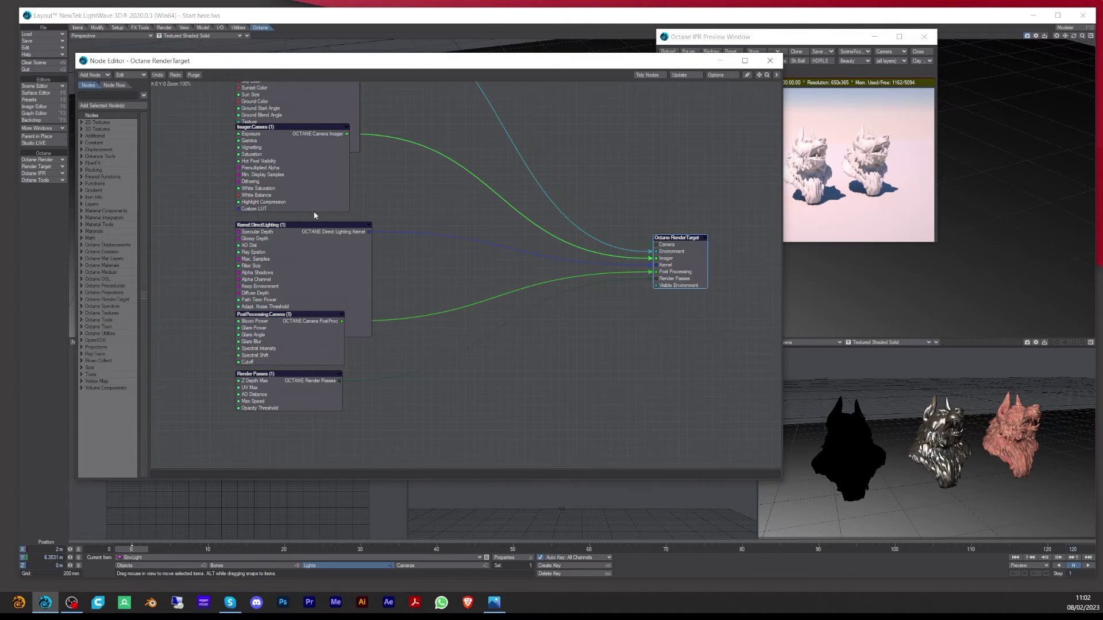
left_click(647, 76)
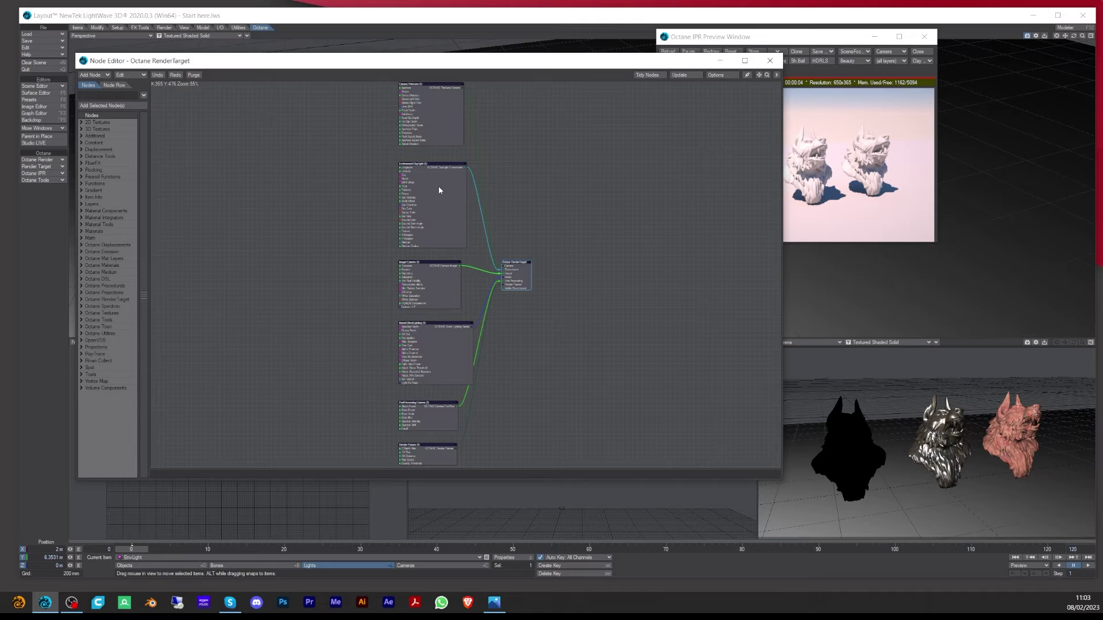
Arrange the node editor and the IPR preview side by side so they do not overlap.
left_click_drag(402, 60, 302, 32)
left_click_drag(815, 35, 880, 35)
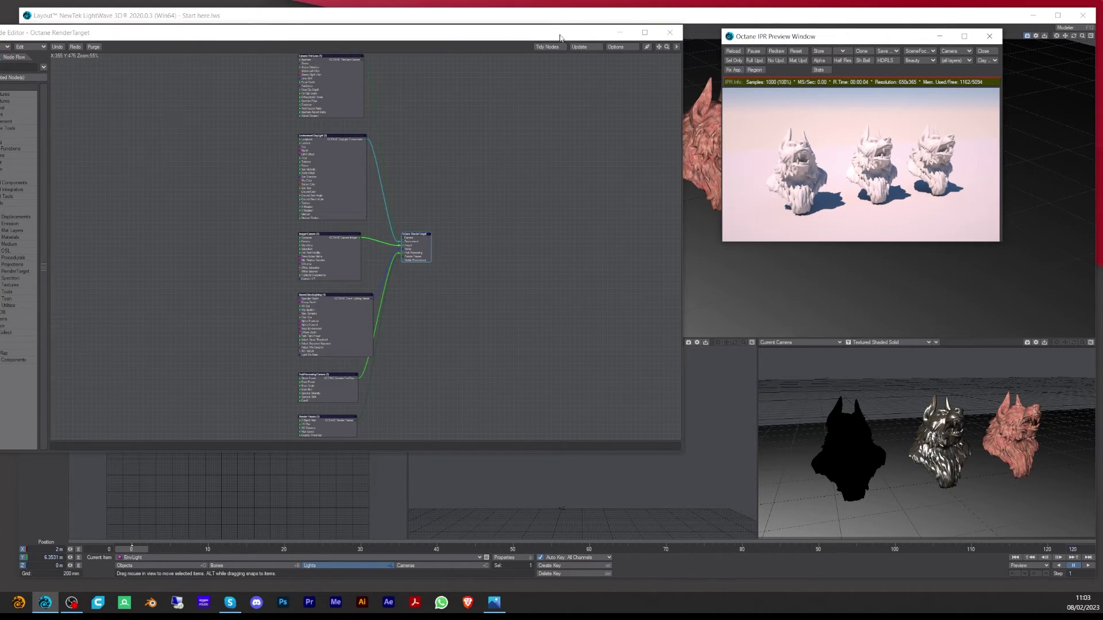
left_click_drag(560, 37, 593, 31)
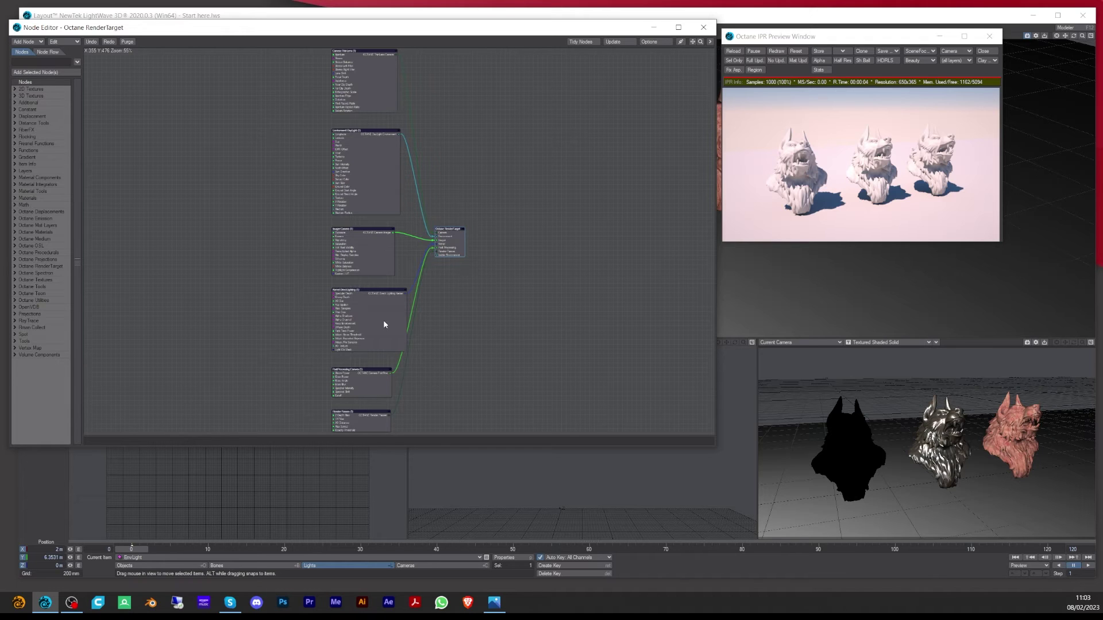
Shift the direct lighting kernel node slightly away from the RenderTarget and review its settings.
left_click_drag(384, 319, 364, 312)
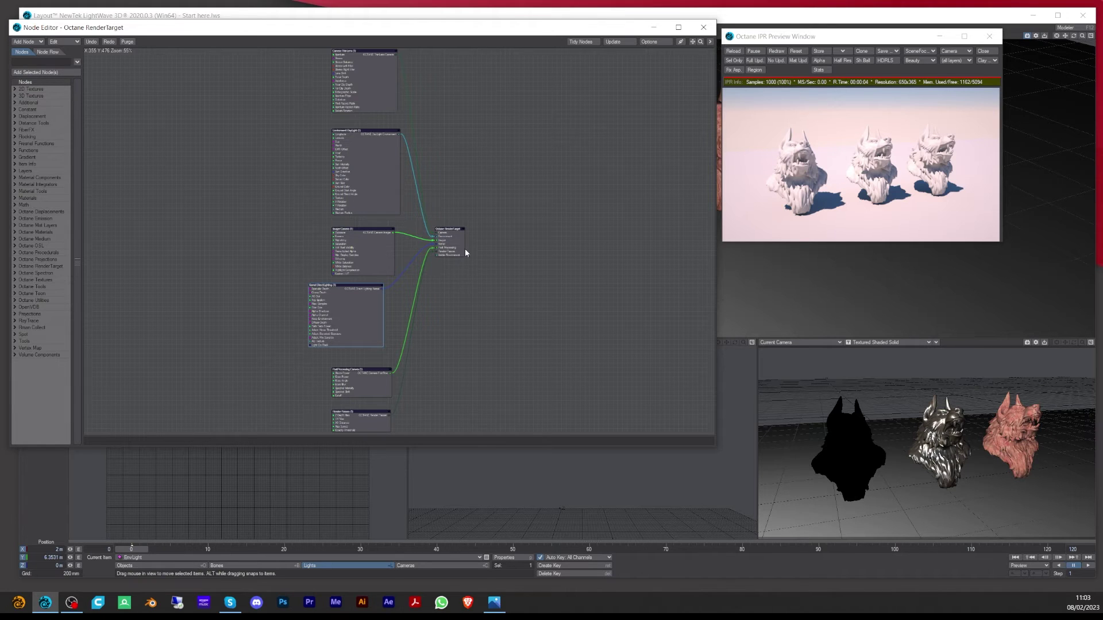
left_click_drag(359, 310, 364, 305)
double_click(364, 305)
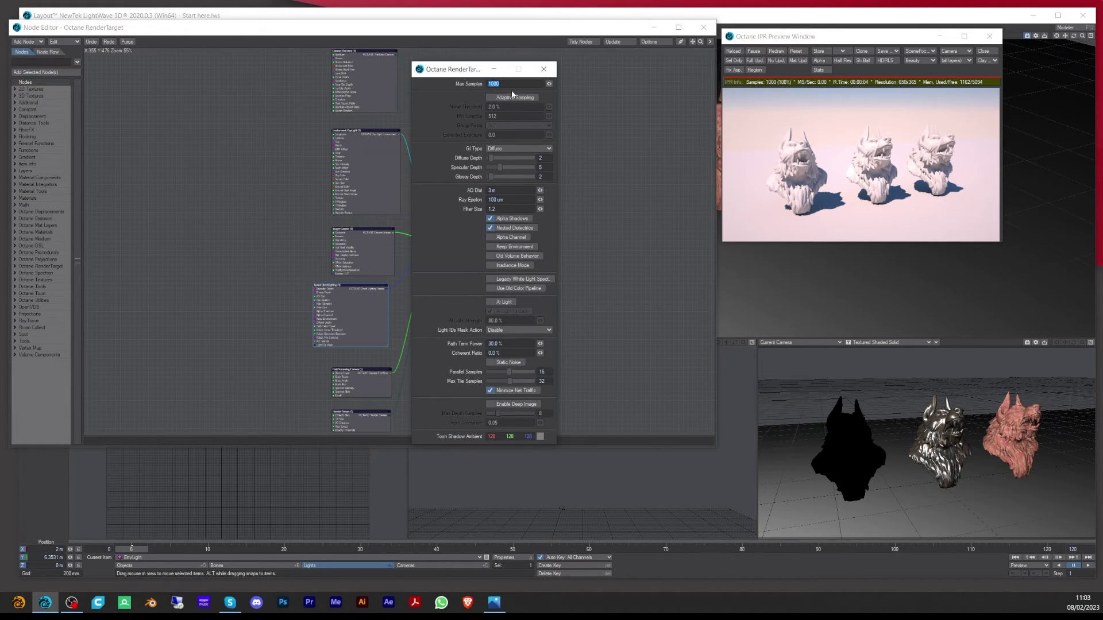
left_click(543, 69)
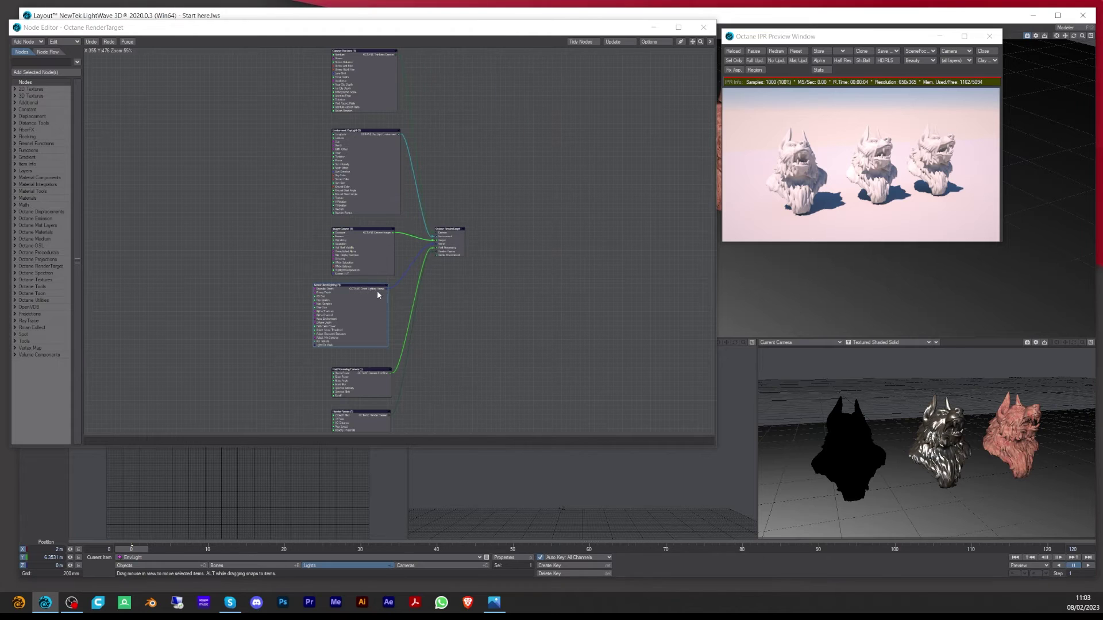
Add a PathTracer kernel to the RenderTarget, placing it where the direct lighting kernel was and moving that node aside.
right_click(451, 244)
mouse_move(450, 256)
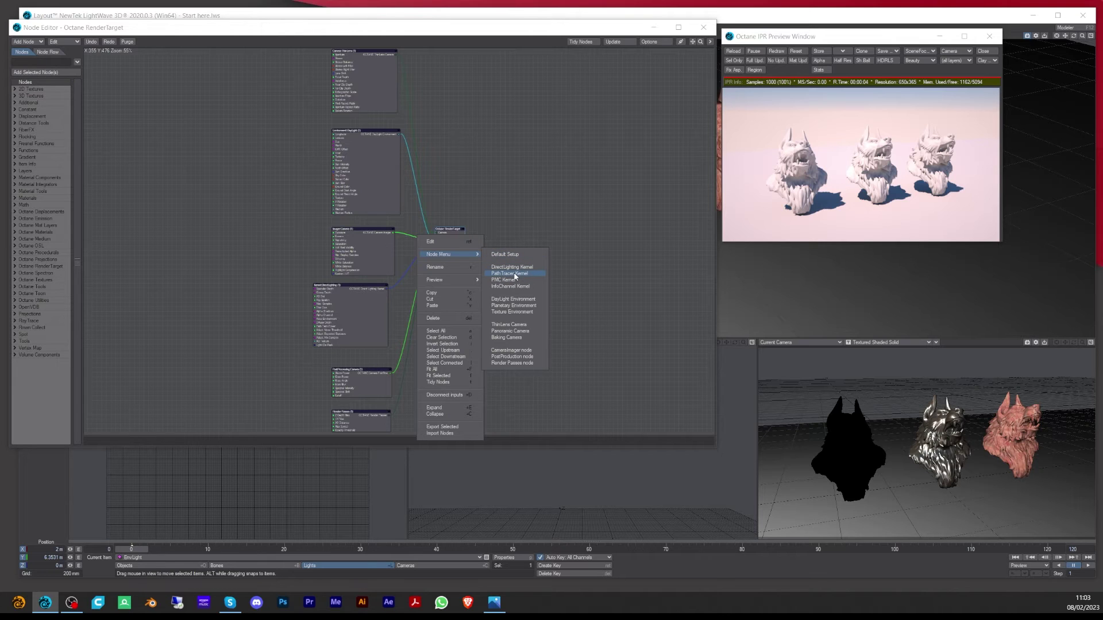
left_click(513, 273)
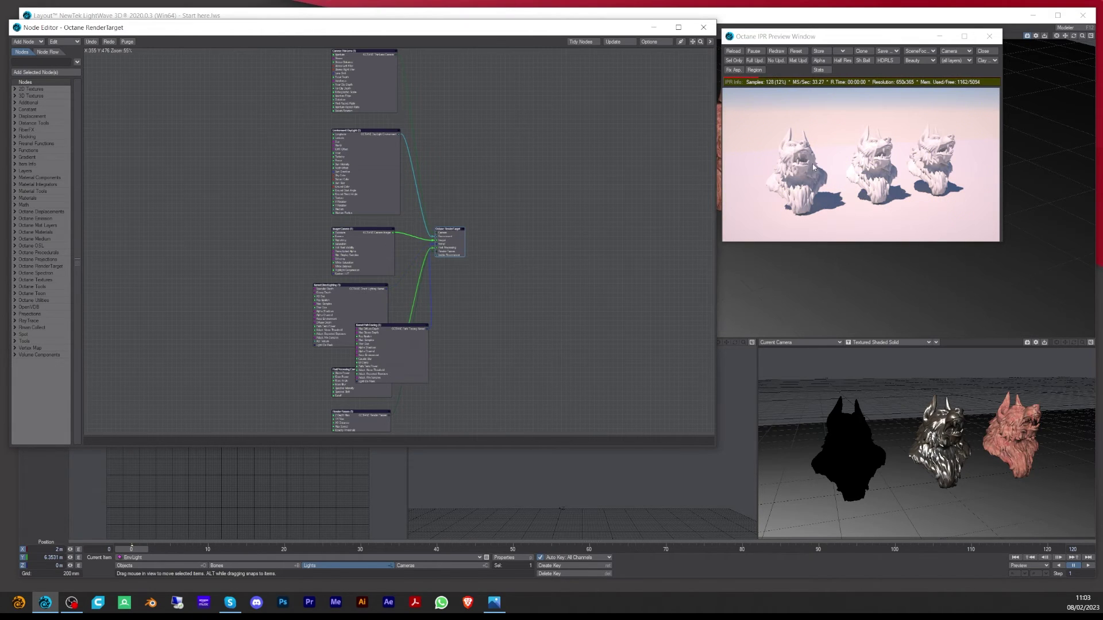
left_click_drag(326, 312, 125, 289)
left_click_drag(393, 346, 357, 305)
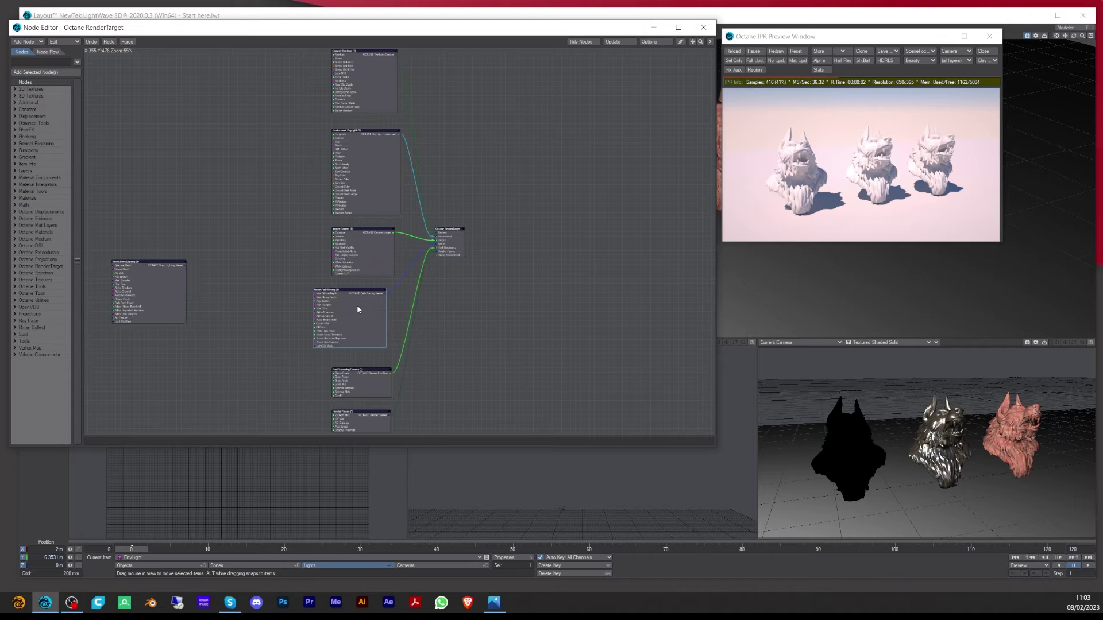
Review the path tracing kernel's settings and reposition the post-processing and render passes nodes slightly.
double_click(357, 309)
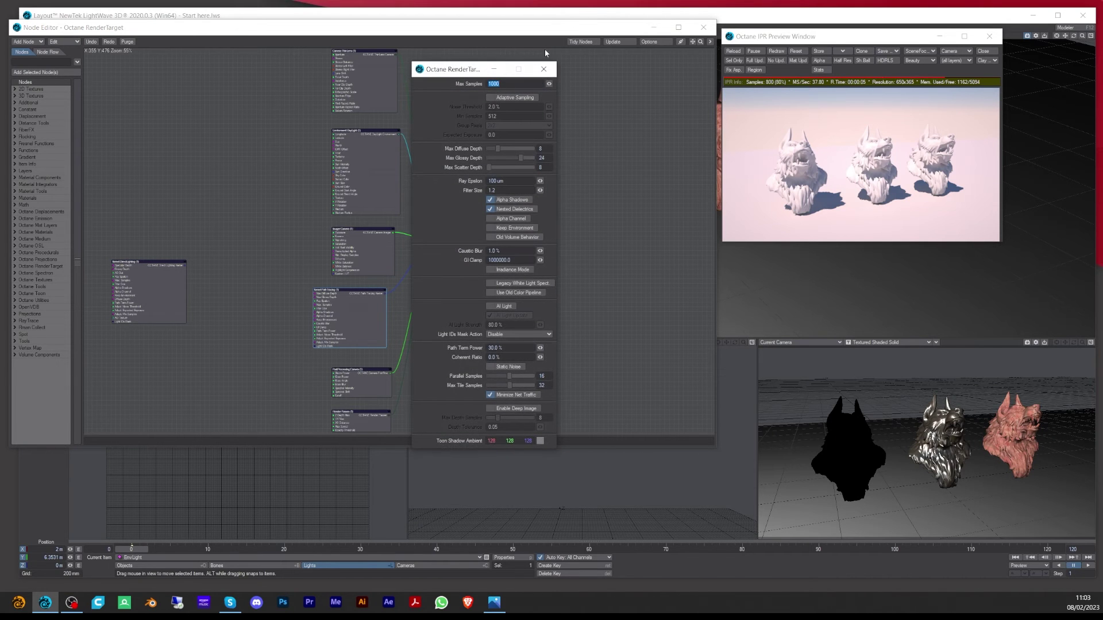
left_click(545, 68)
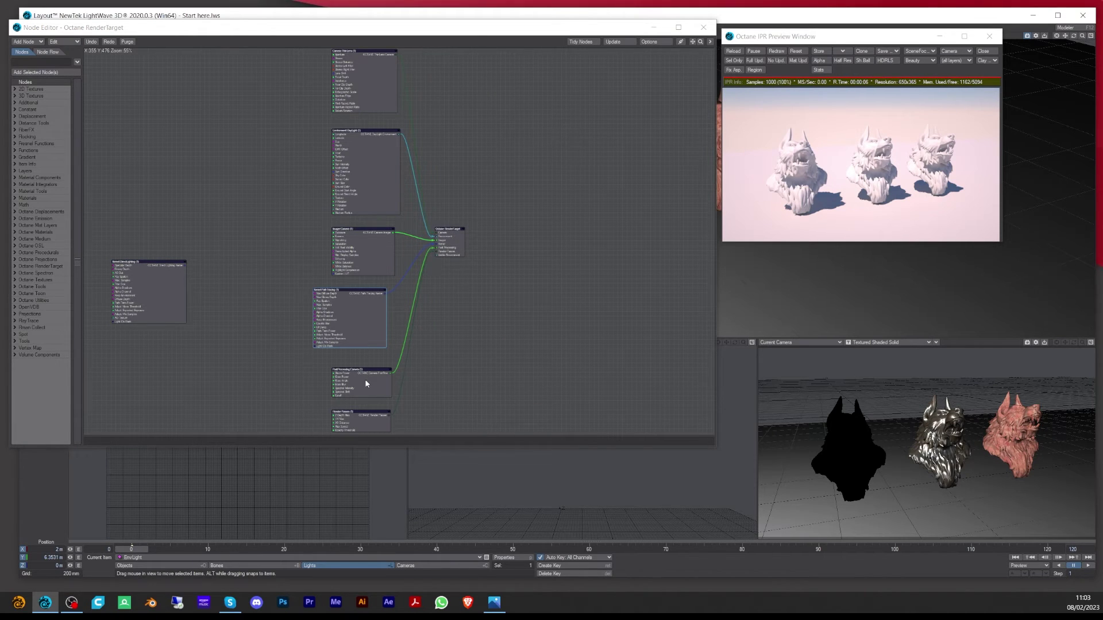
left_click_drag(367, 384, 361, 374)
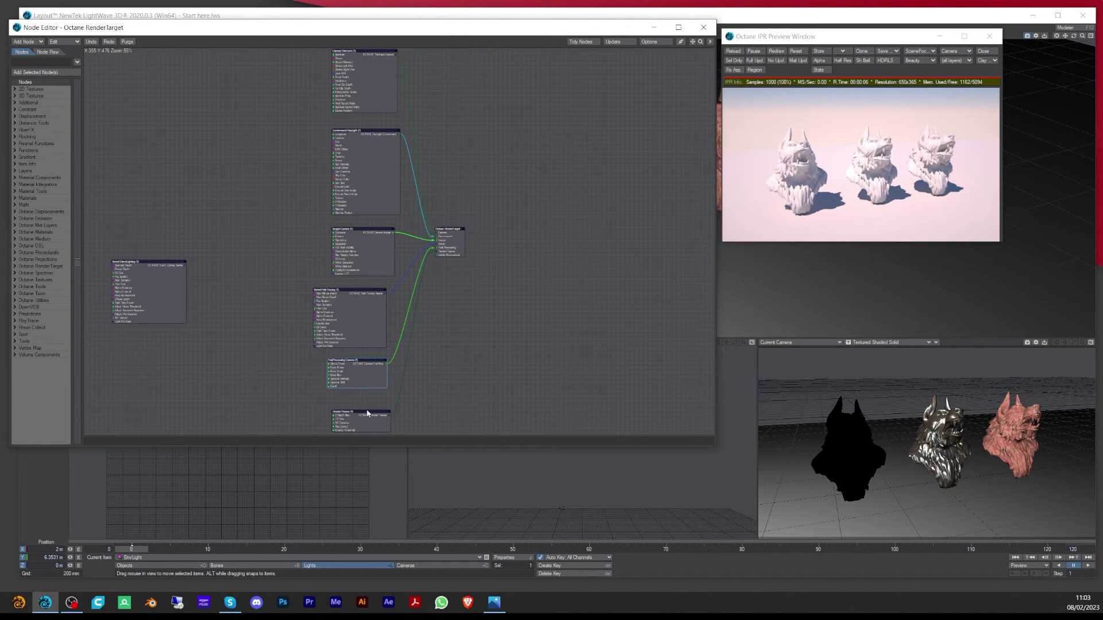
left_click_drag(373, 417, 383, 411)
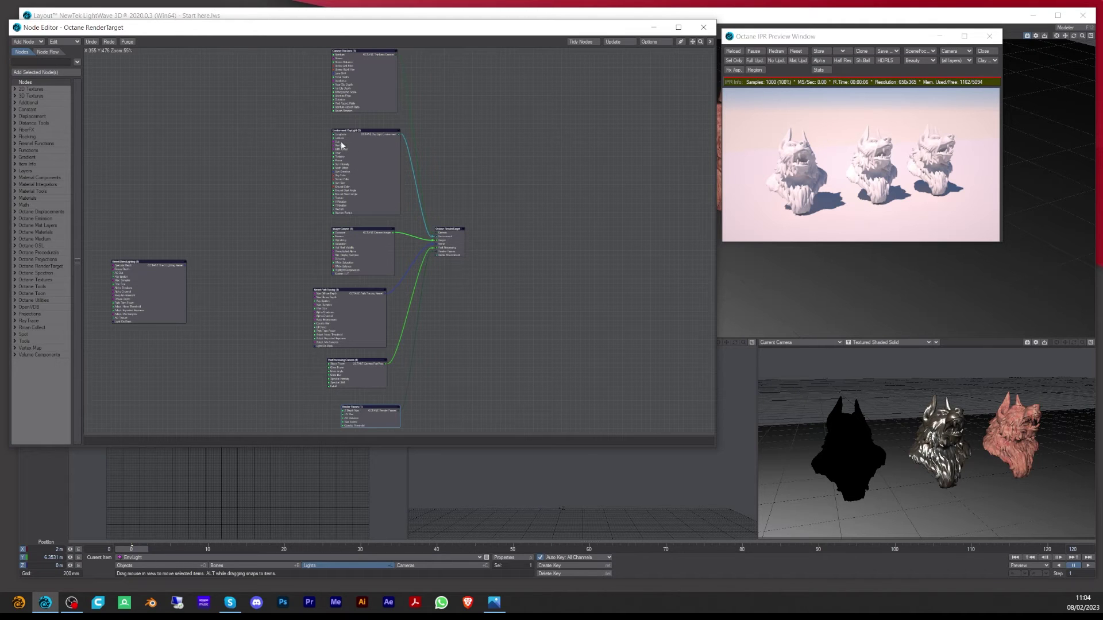
Give the daylight environment a yellow-green sky color and a grey sunset color, with day 10, month 8 and hour 15.2.
double_click(377, 151)
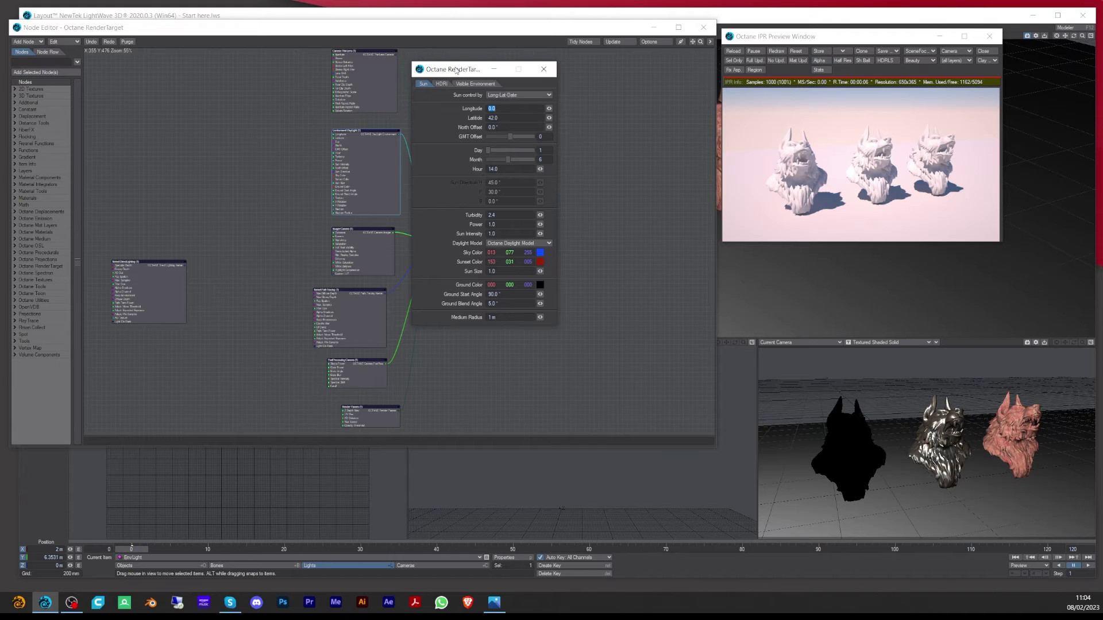
left_click_drag(458, 68, 175, 83)
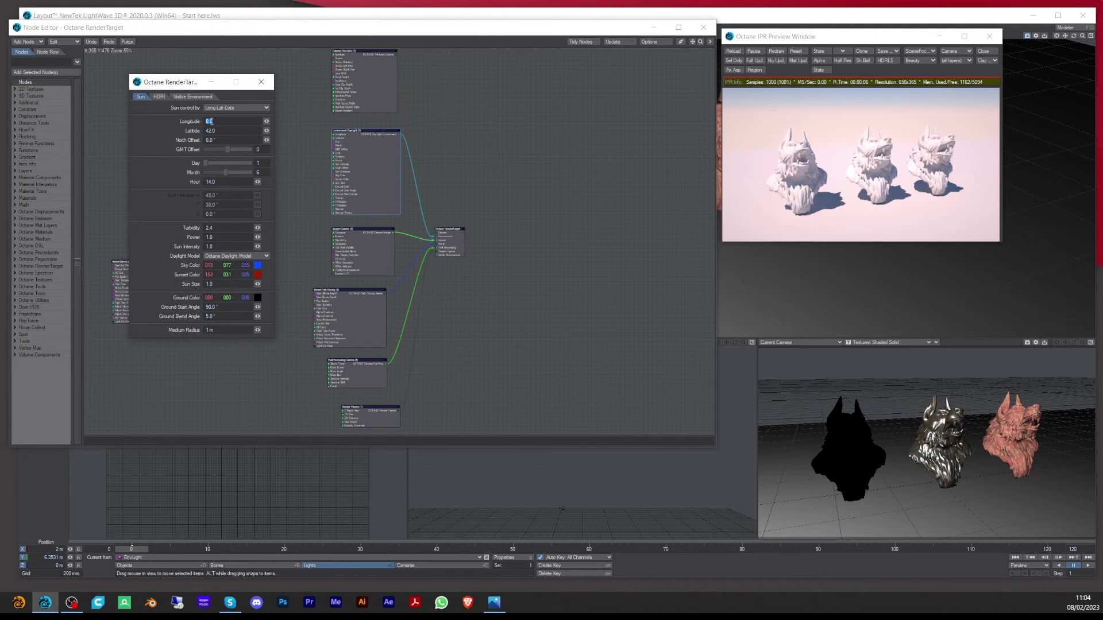
left_click(256, 265)
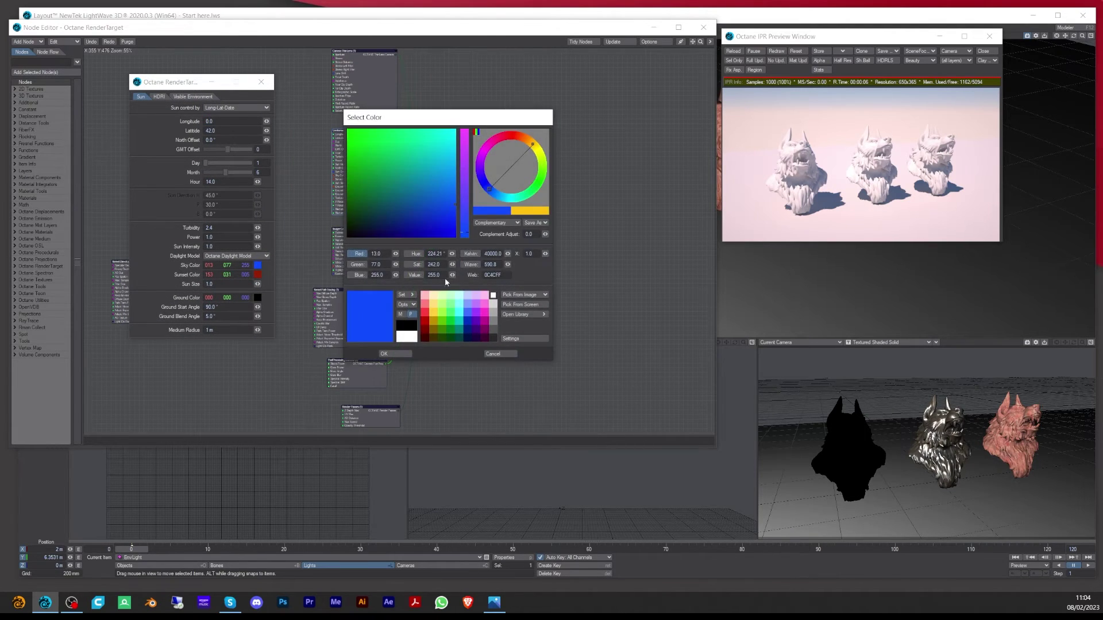
left_click(385, 354)
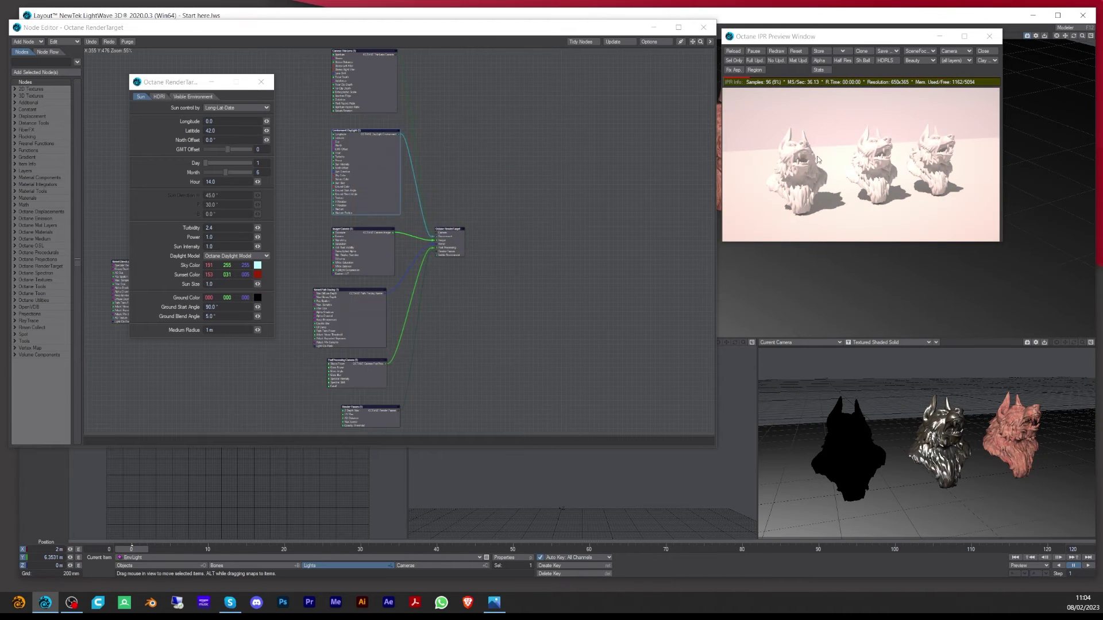
left_click_drag(245, 265, 220, 274)
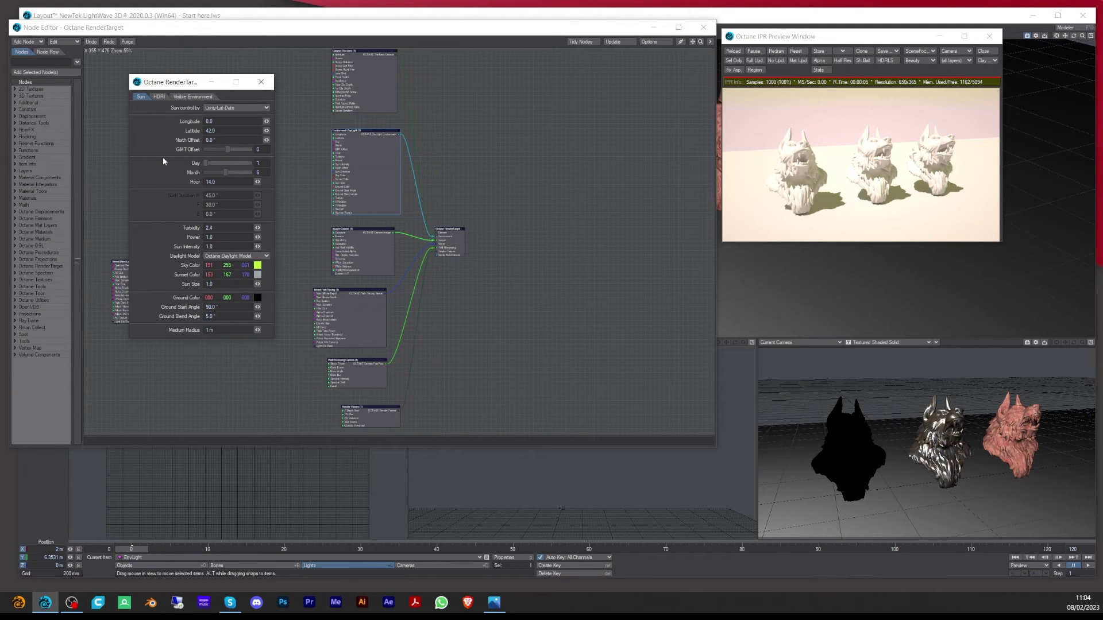
left_click_drag(206, 163, 268, 181)
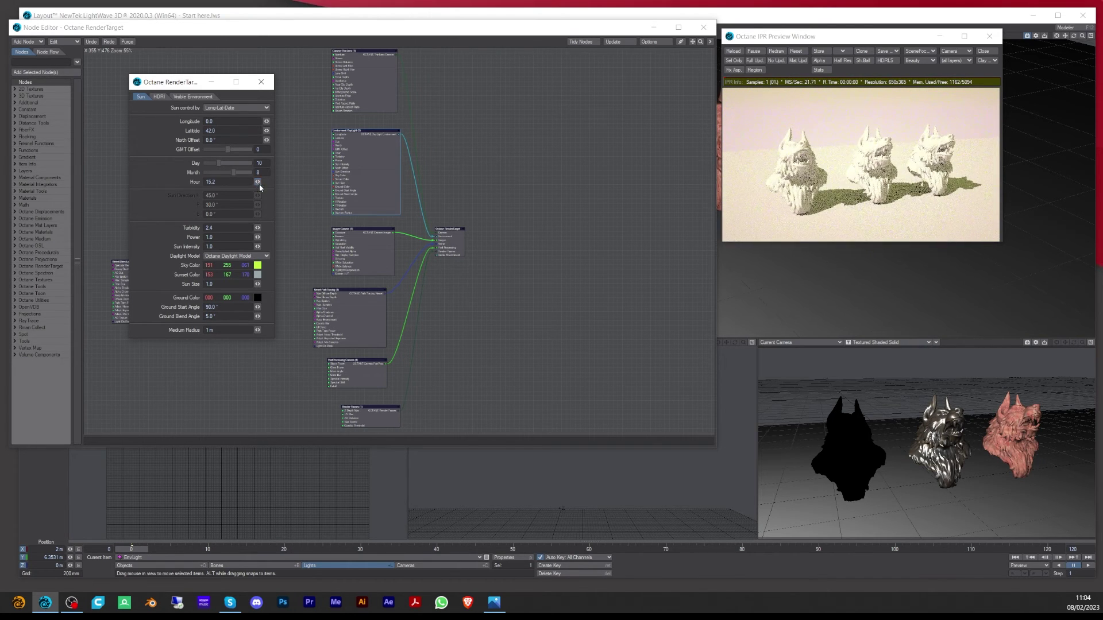
left_click(261, 81)
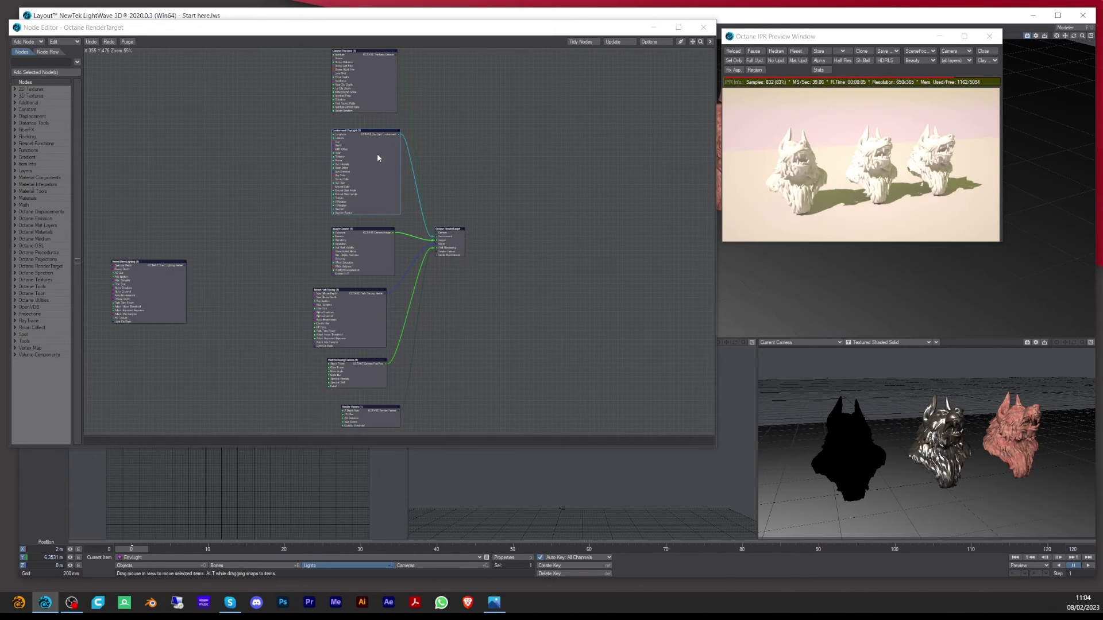
Add a Texture Environment to the RenderTarget, position it clear of the imager node and move the daylight environment node aside.
left_click_drag(377, 157, 352, 155)
right_click(458, 237)
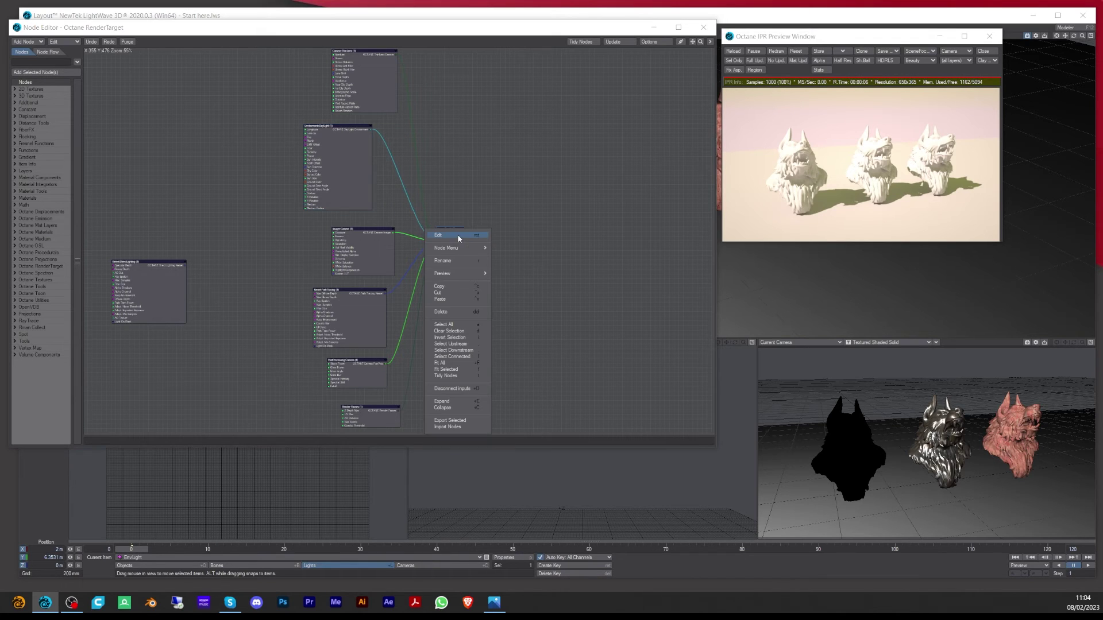
mouse_move(459, 249)
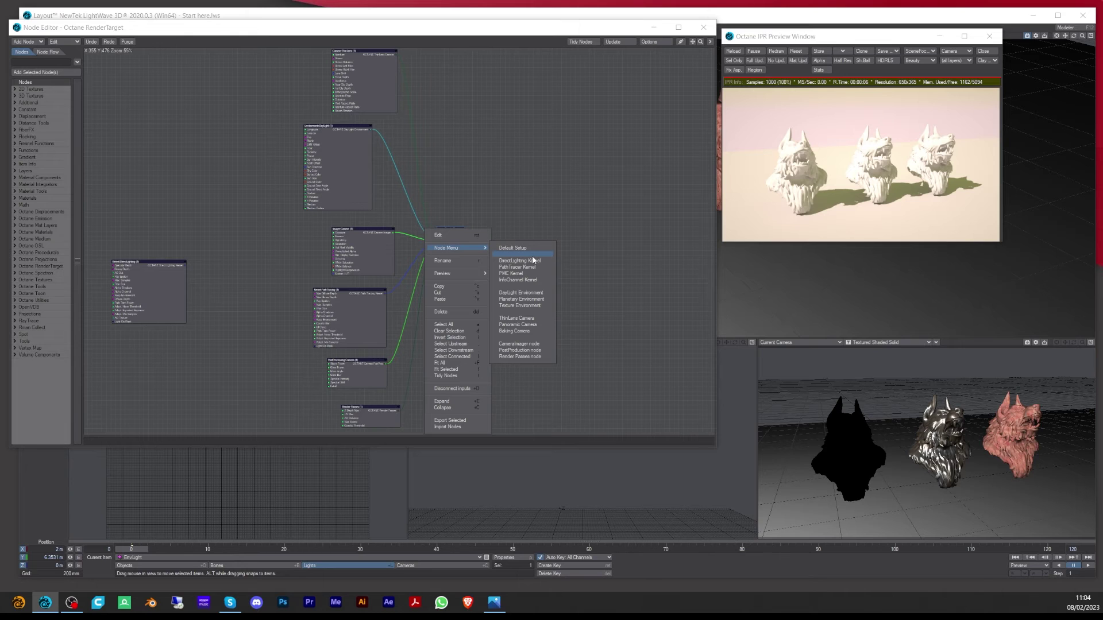
left_click(523, 304)
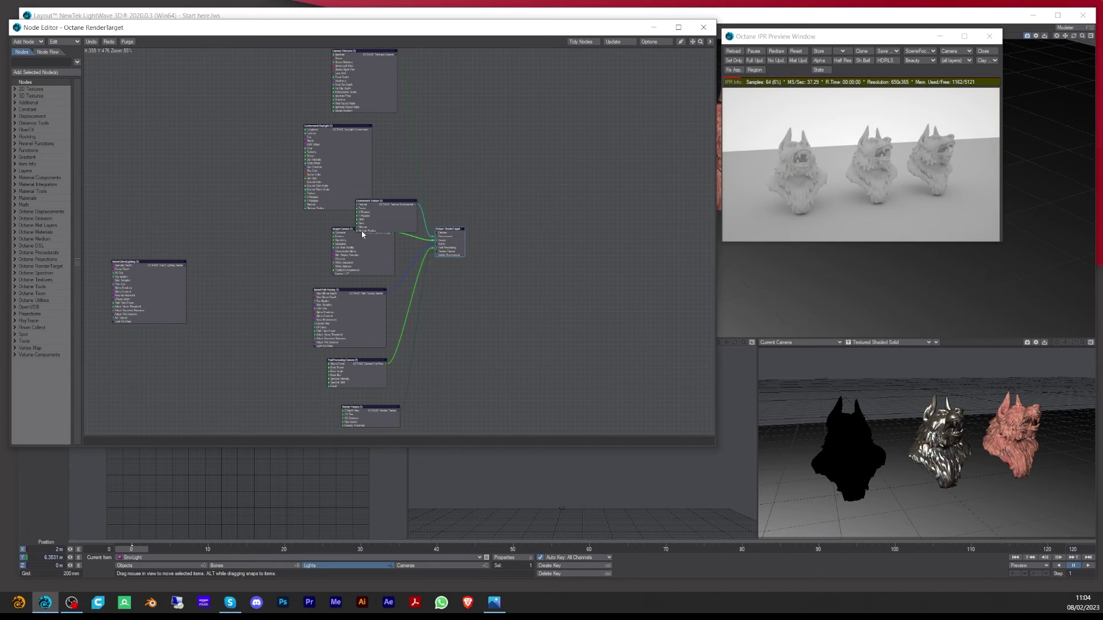
left_click_drag(322, 217, 248, 235)
left_click_drag(337, 154, 136, 101)
left_click_drag(278, 234, 293, 191)
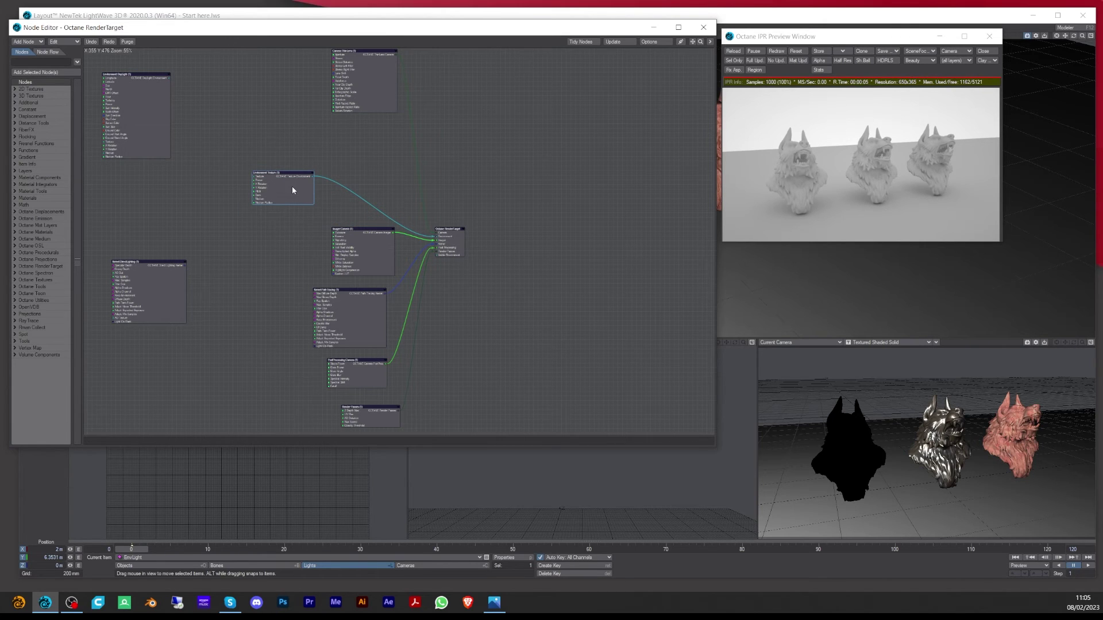
Add a Texture Image node feeding the texture environment and position it beside that node, clear of the others.
right_click(277, 184)
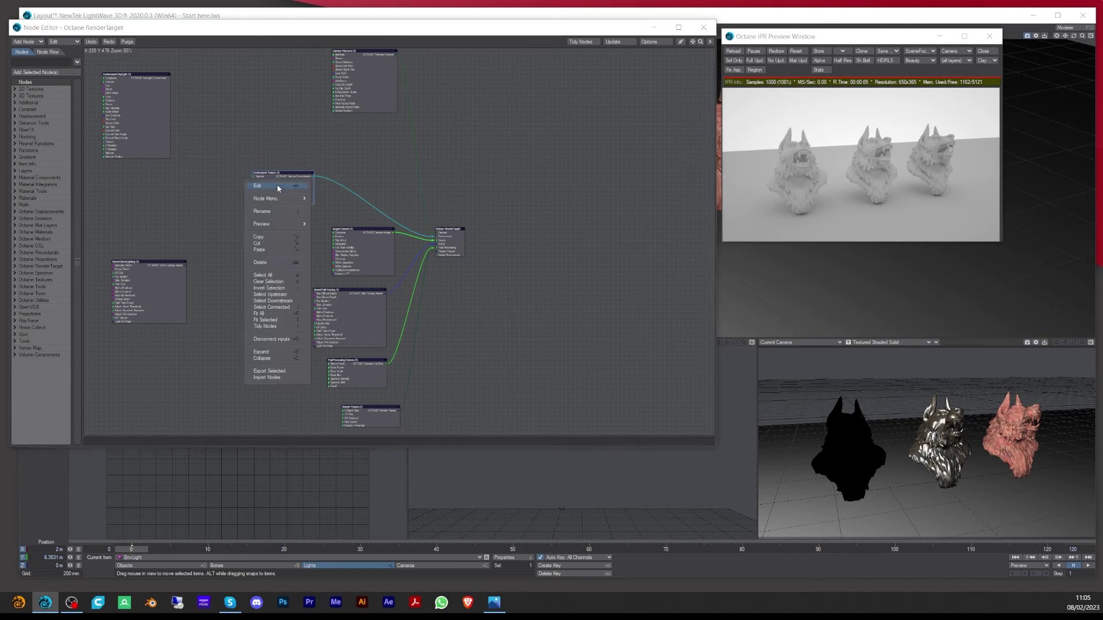
mouse_move(281, 198)
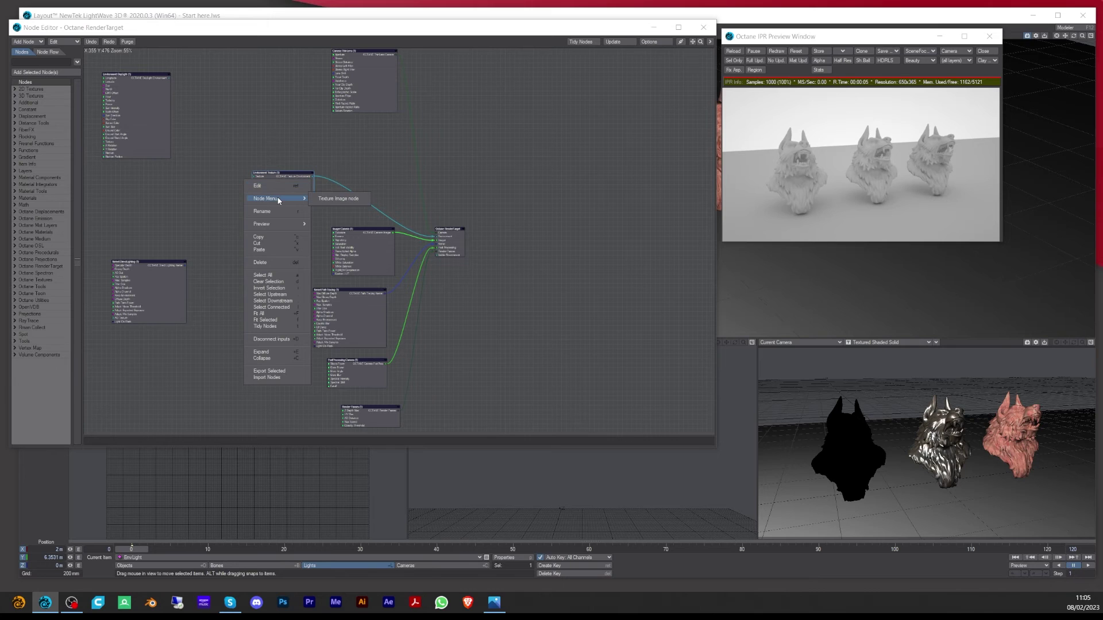
left_click(344, 200)
left_click_drag(295, 212, 171, 198)
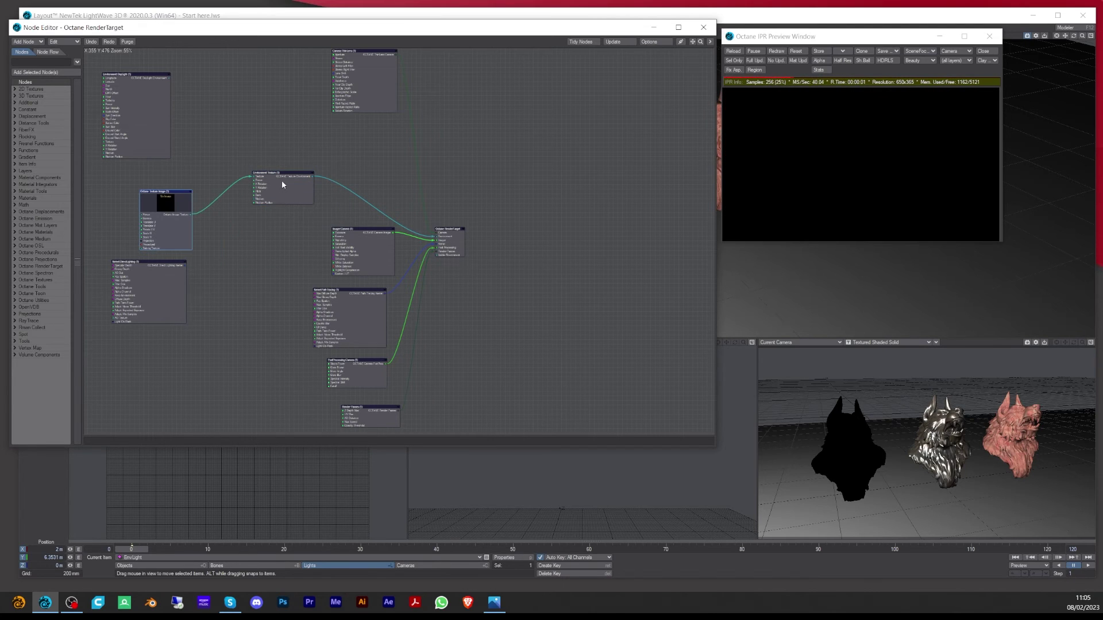
Assign studio_small_08_4k.hdr to the texture image node and set its gamma to 1.0.
double_click(180, 191)
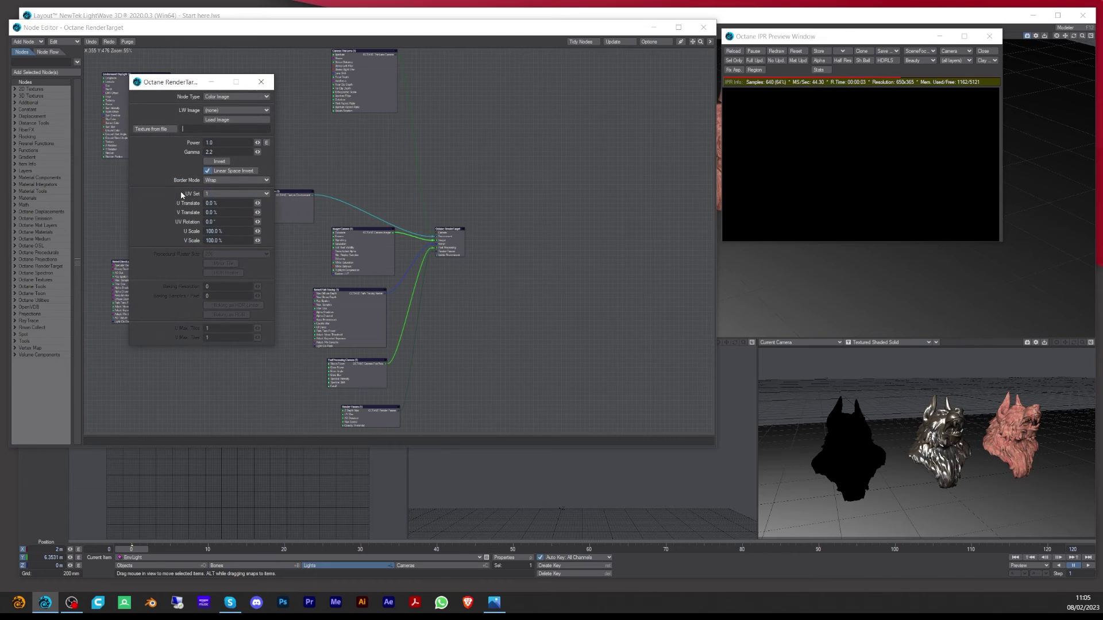
left_click(236, 109)
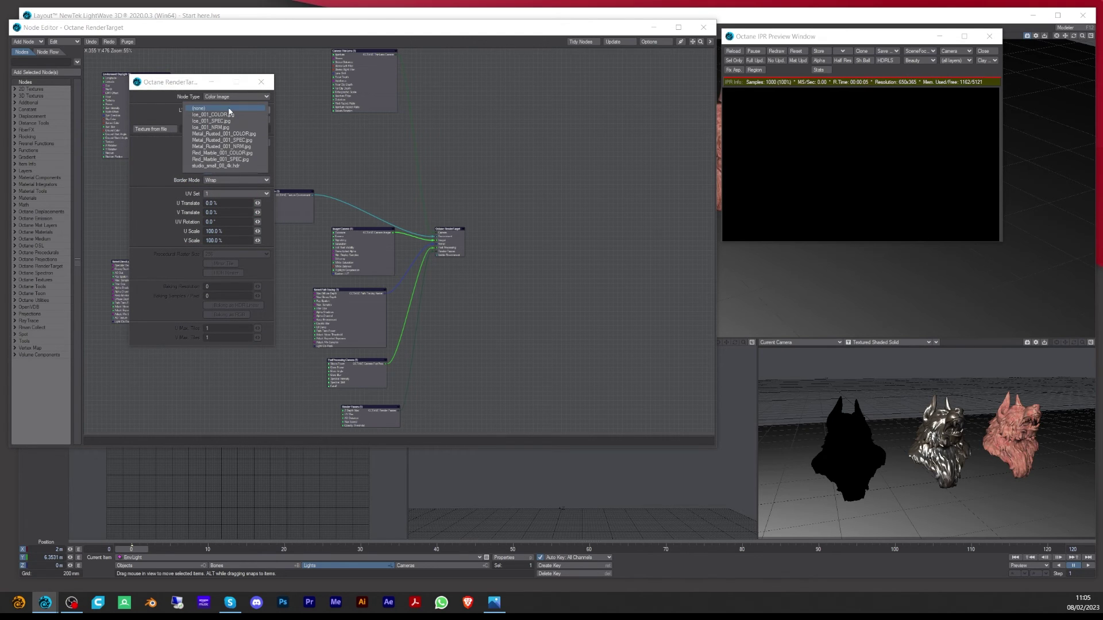
left_click(221, 165)
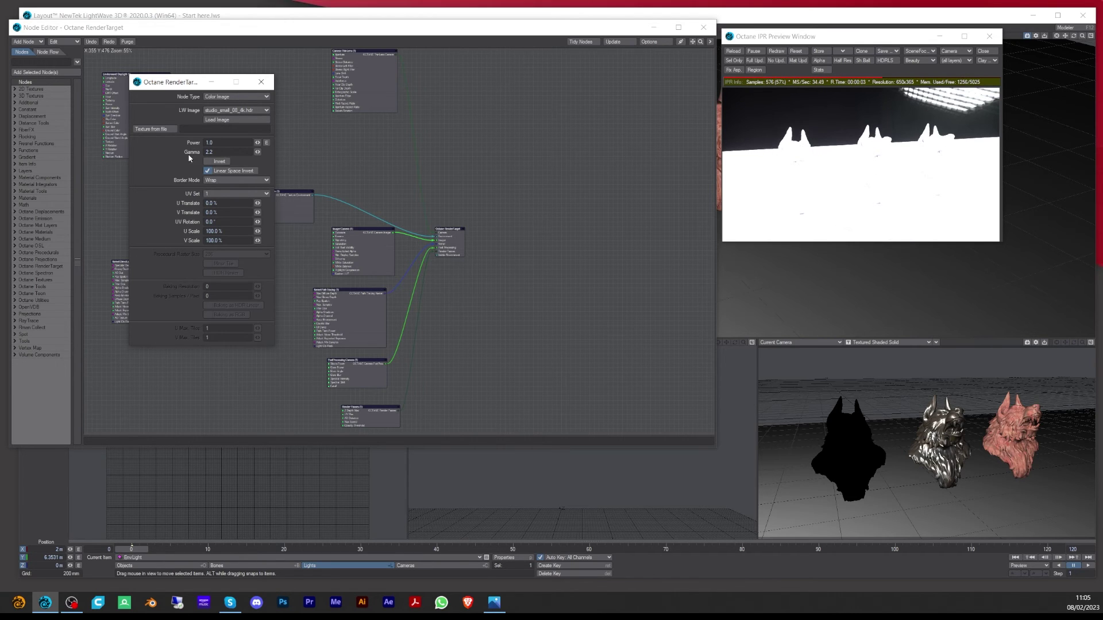
double_click(218, 152)
type("1")
key("Tab")
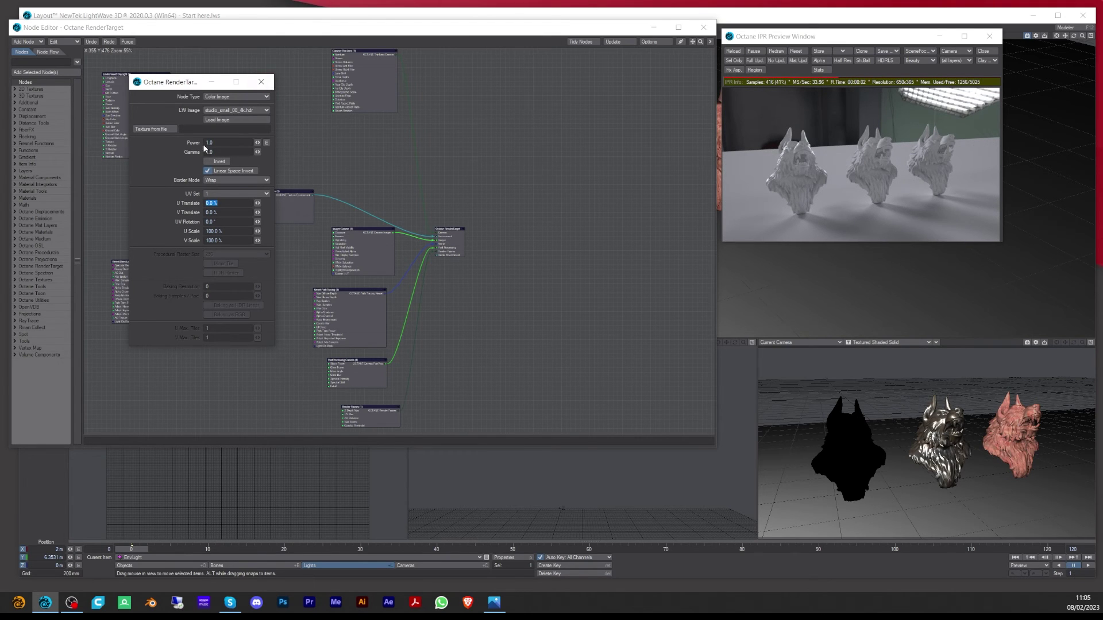
left_click(262, 82)
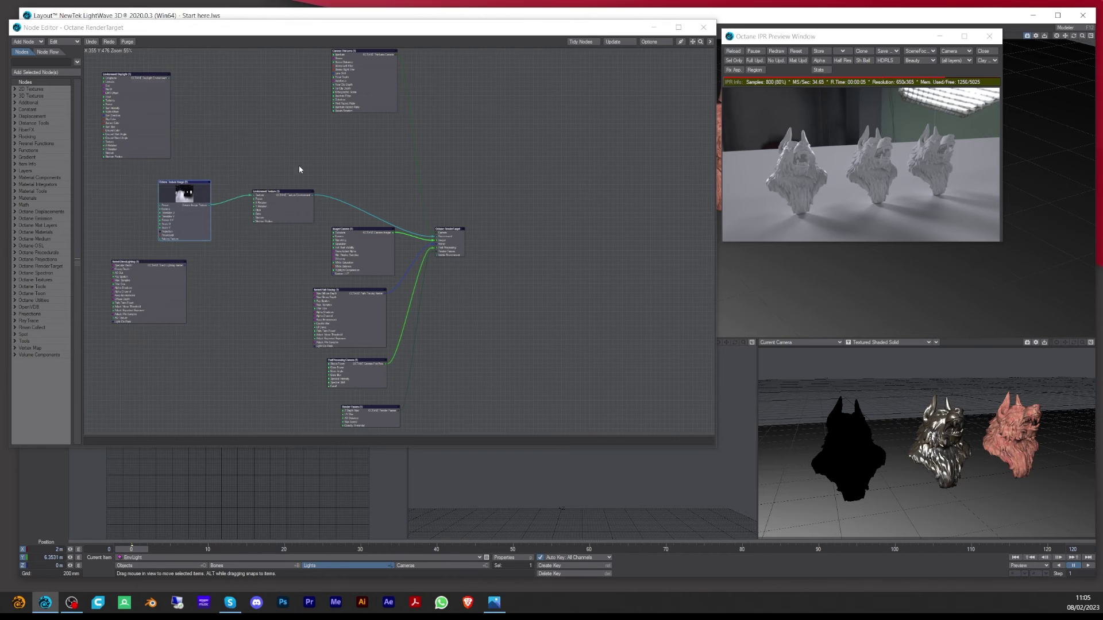
Shift the texture environment node slightly and set its heading rotation to 90°.
left_click_drag(284, 205, 300, 199)
double_click(300, 198)
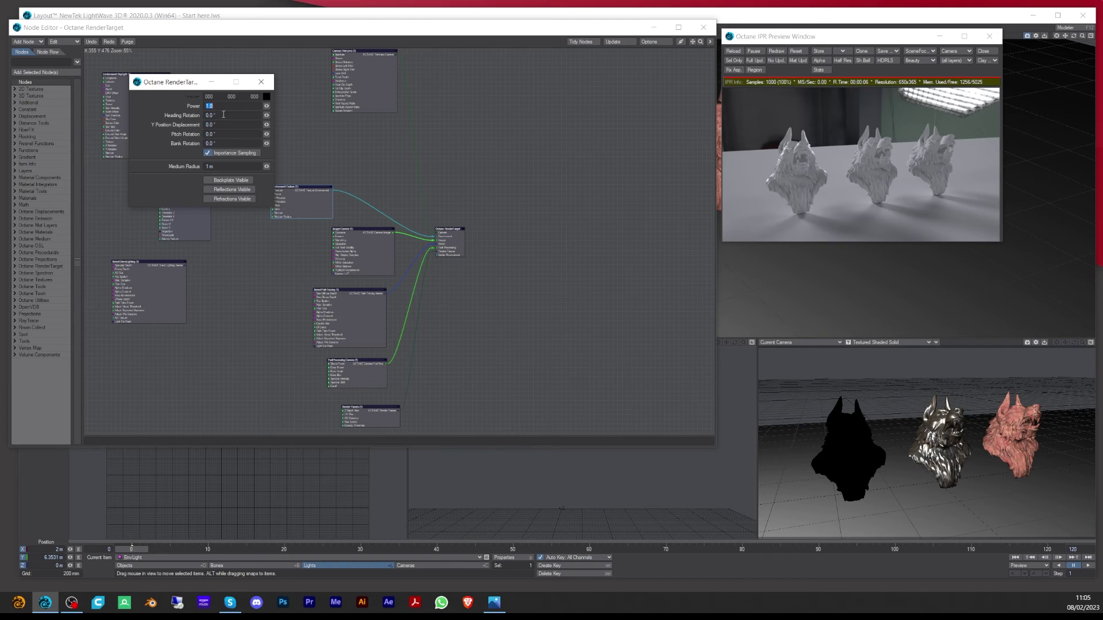
left_click(223, 114)
type("90")
key("Tab")
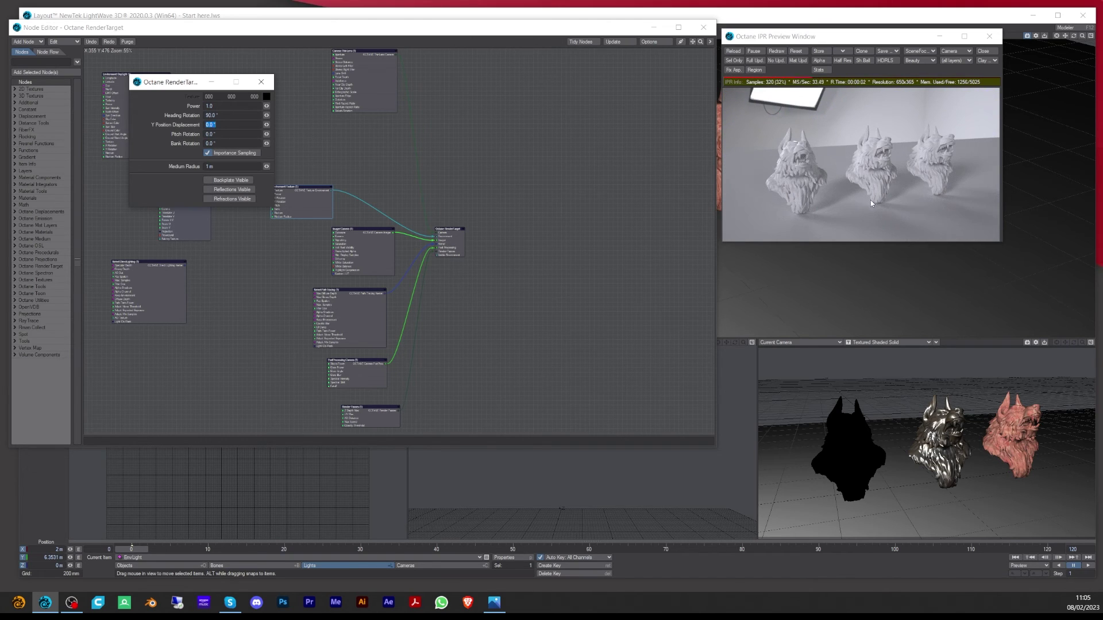
left_click(261, 84)
Arrange the texture image and texture environment nodes side by side beneath the camera node, bringing the camera node closer to them.
left_click_drag(173, 202, 213, 147)
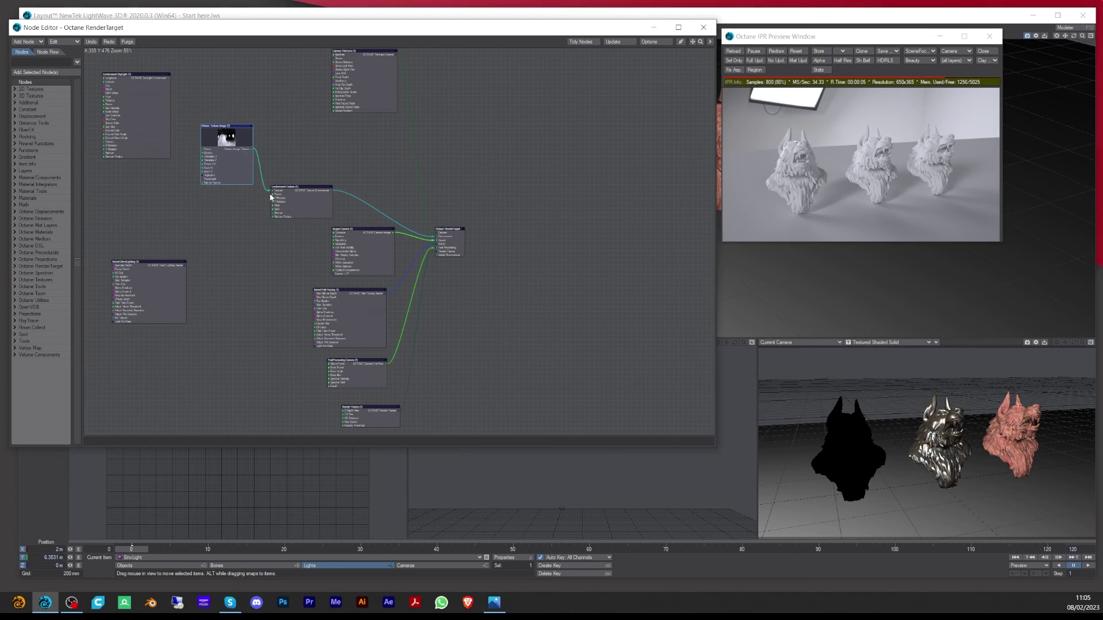
left_click_drag(273, 199, 324, 162)
left_click_drag(228, 141, 266, 161)
left_click_drag(343, 164, 356, 176)
left_click_drag(373, 66, 358, 92)
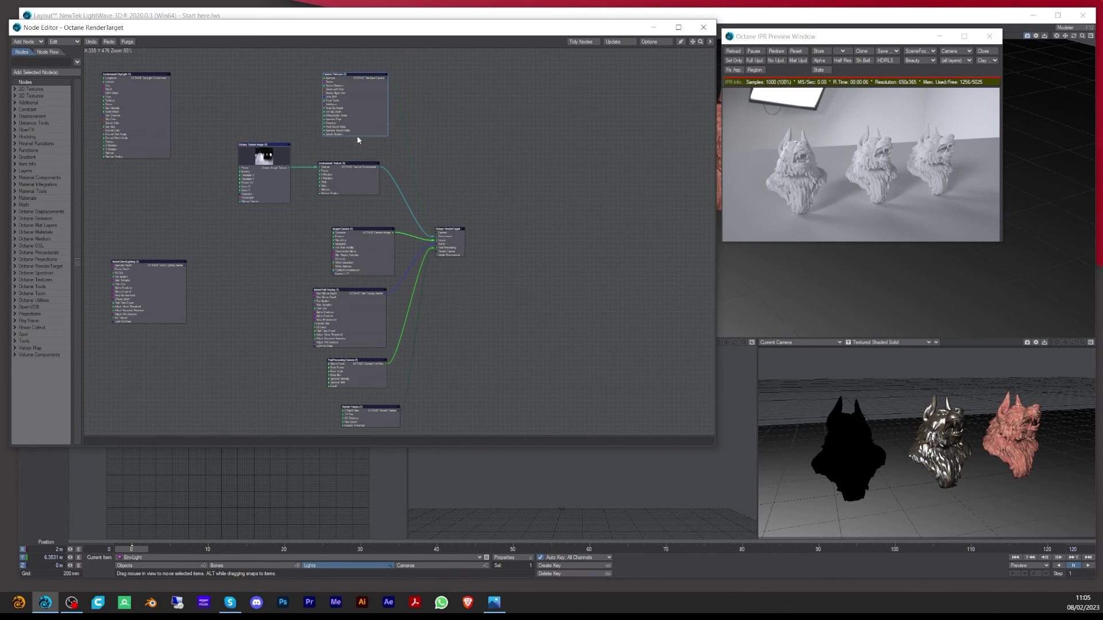
Move the imager node away from the render target and review its settings.
left_click_drag(364, 250, 340, 251)
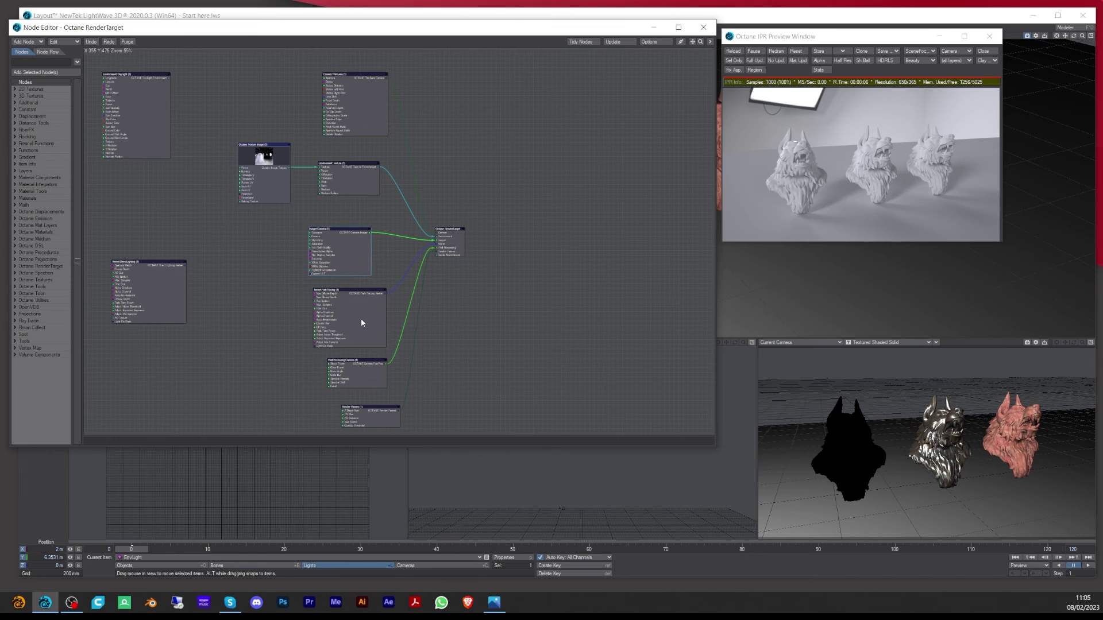
double_click(354, 259)
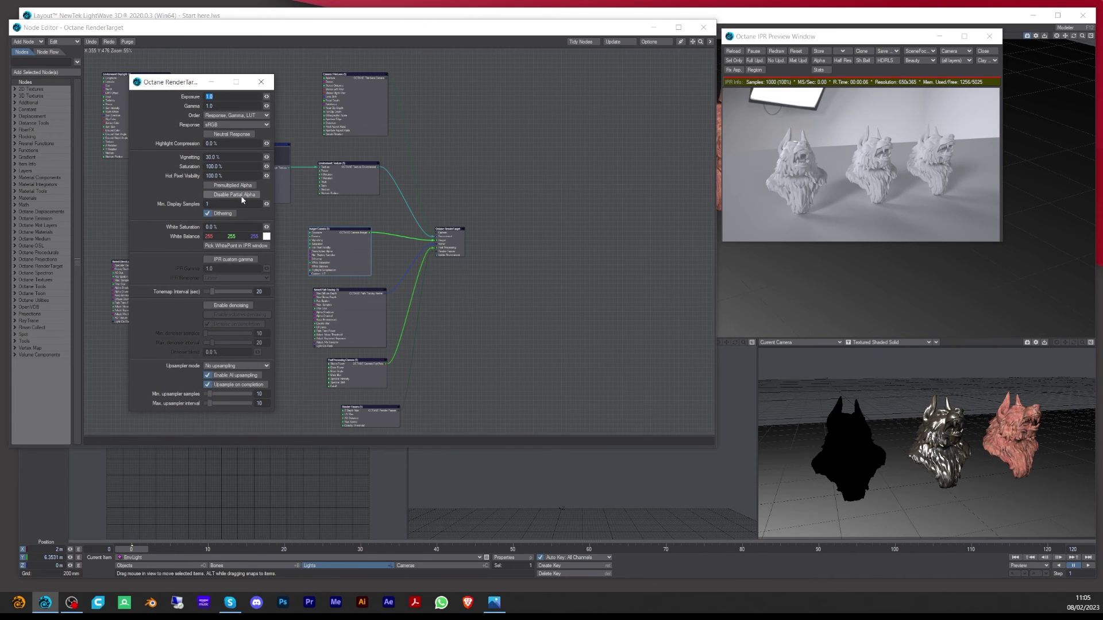
left_click(261, 81)
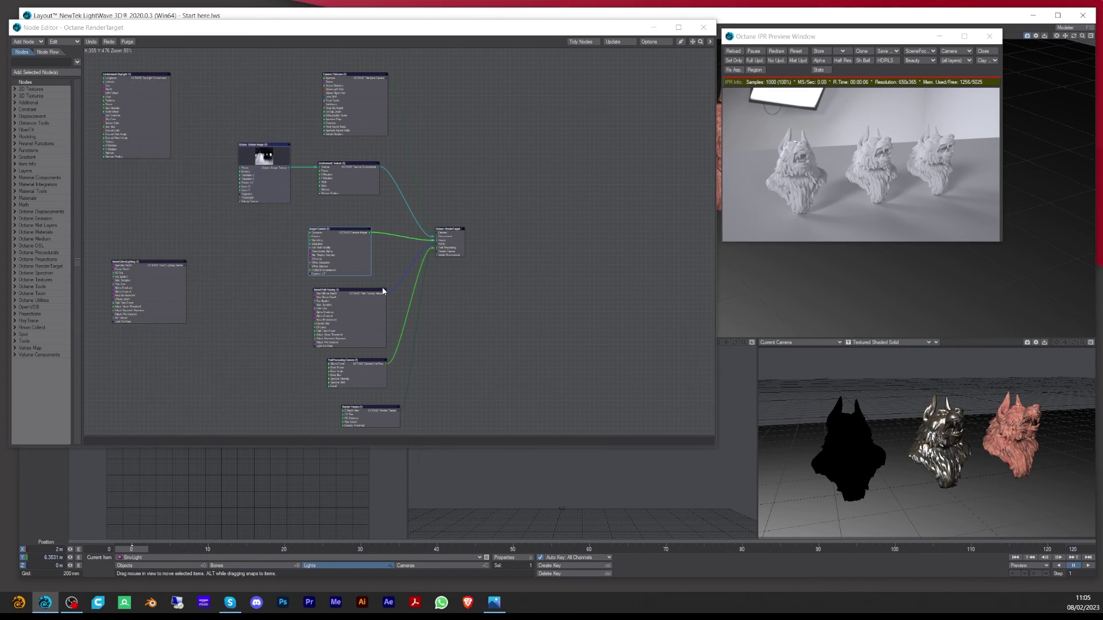
Set the path tracing kernel's max diffuse, glossy and scatter depths to 24 and enable adaptive sampling.
double_click(376, 325)
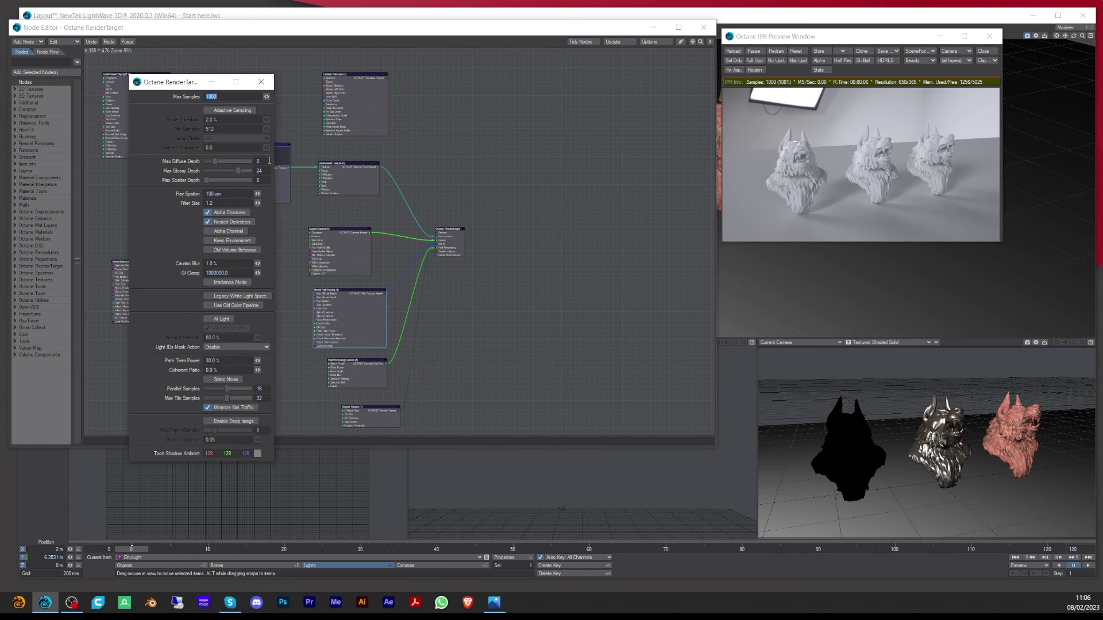
left_click(267, 161)
type("24")
key("Tab")
type("24")
key("Tab")
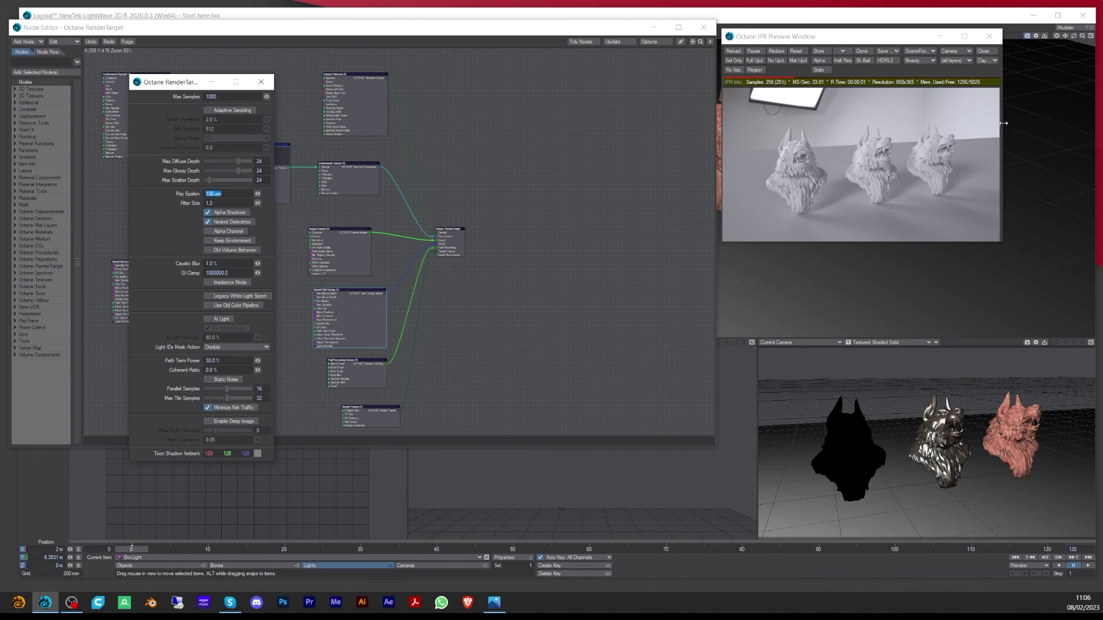
left_click(236, 110)
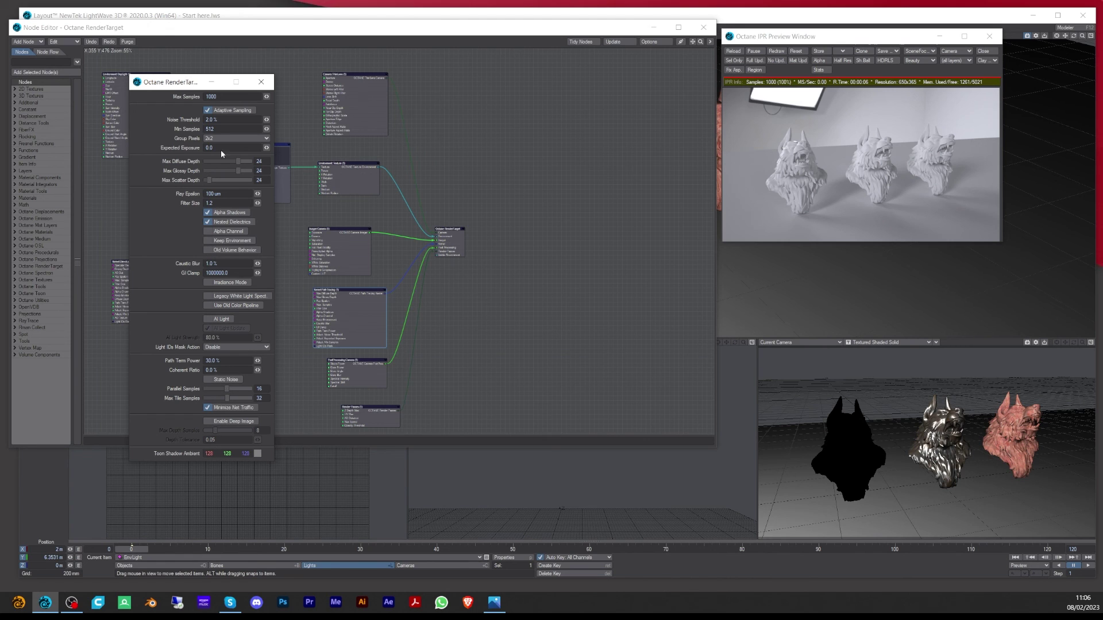
left_click(261, 81)
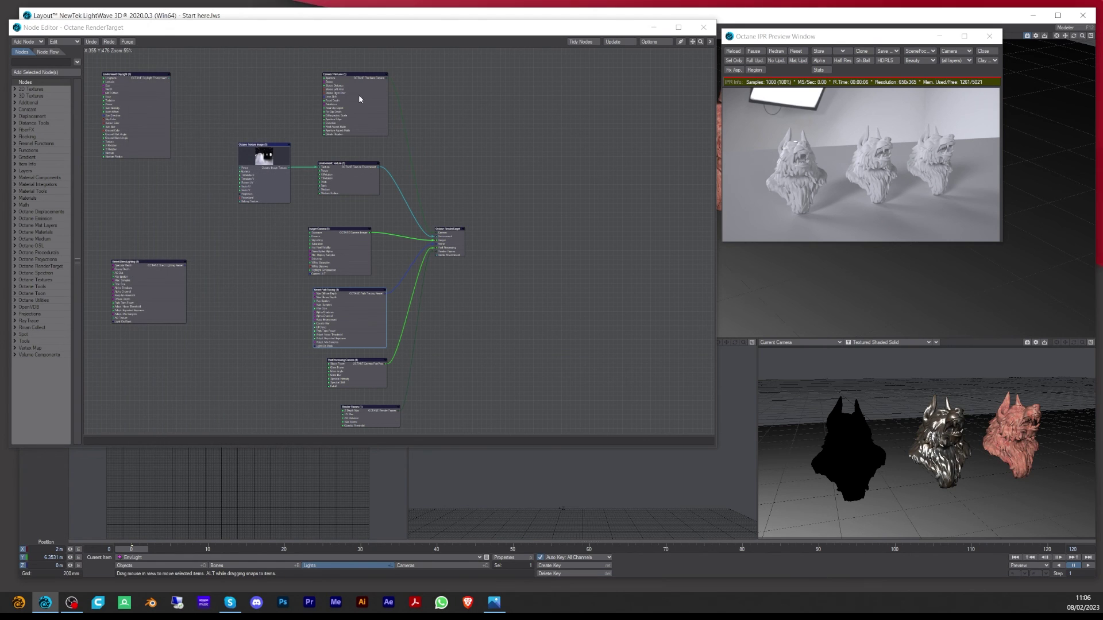
Spread the camera, environment, texture image, imager and path tracing kernel nodes farther from the render target to tidy the layout.
mouse_move(360, 95)
left_mouse_down()
mouse_move(342, 92)
mouse_move(354, 92)
left_mouse_up()
left_click_drag(356, 181, 332, 184)
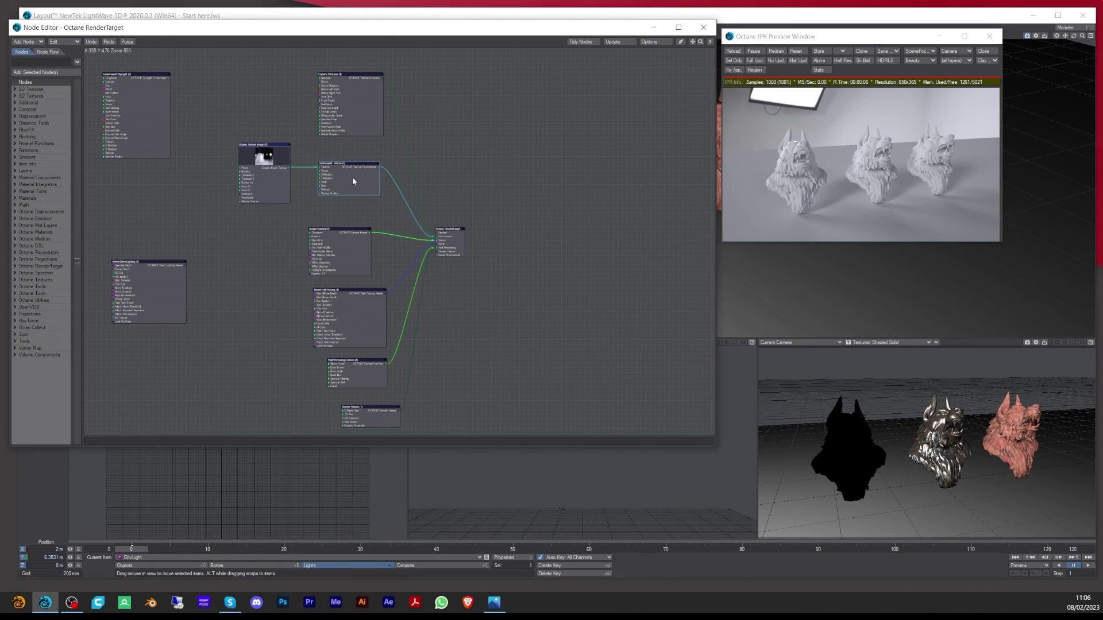
left_click_drag(266, 173, 251, 178)
left_click_drag(340, 184, 331, 189)
left_click(353, 257)
left_click_drag(353, 256, 329, 248)
left_click_drag(355, 308, 342, 303)
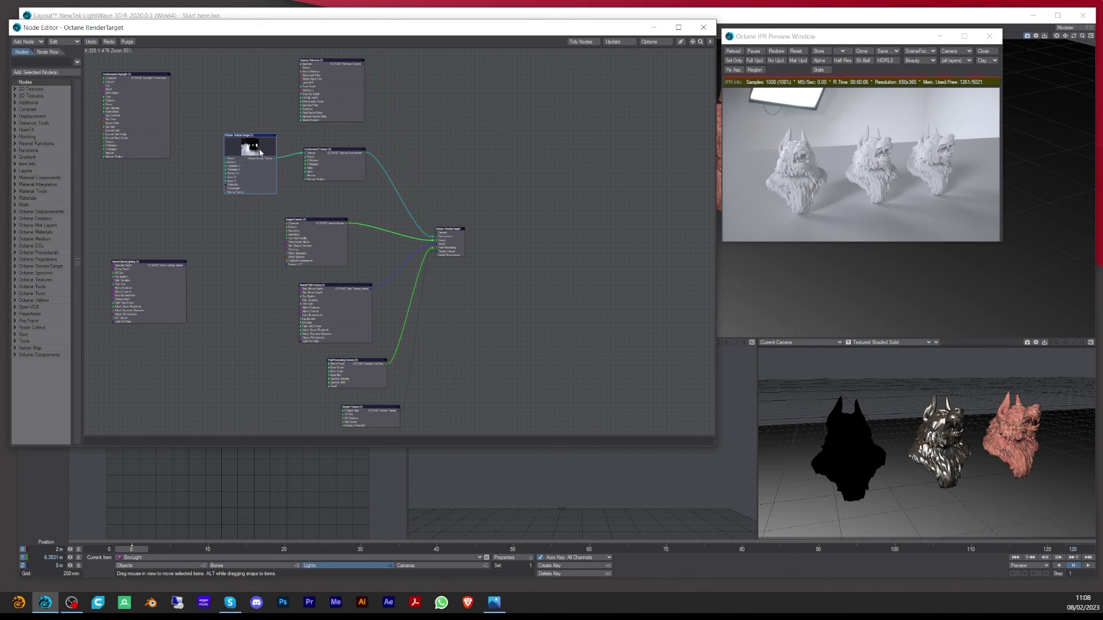